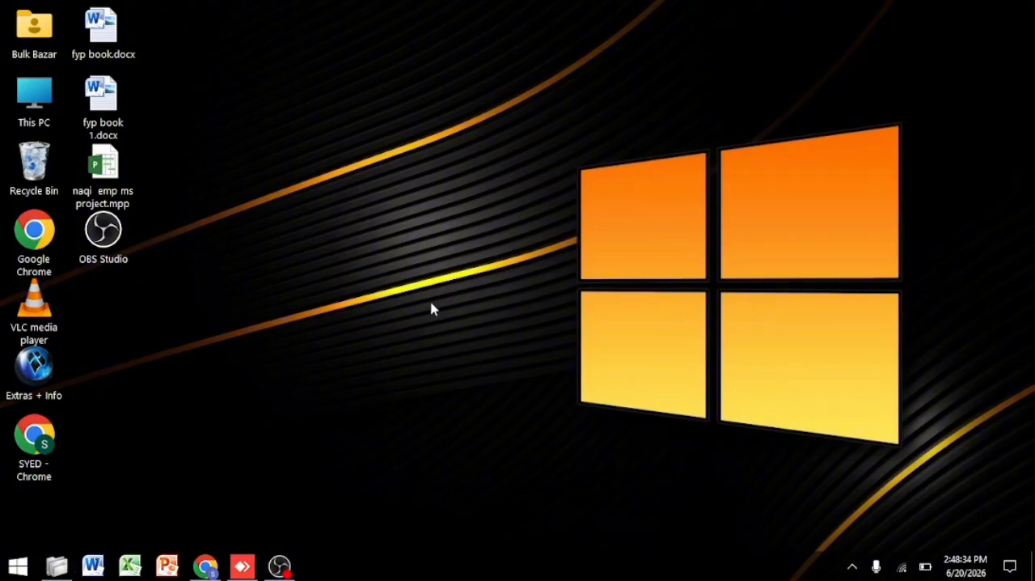
# Step: Search the installed programs for "pr" and launch P6 Professional 26
pyautogui.click(18, 565)
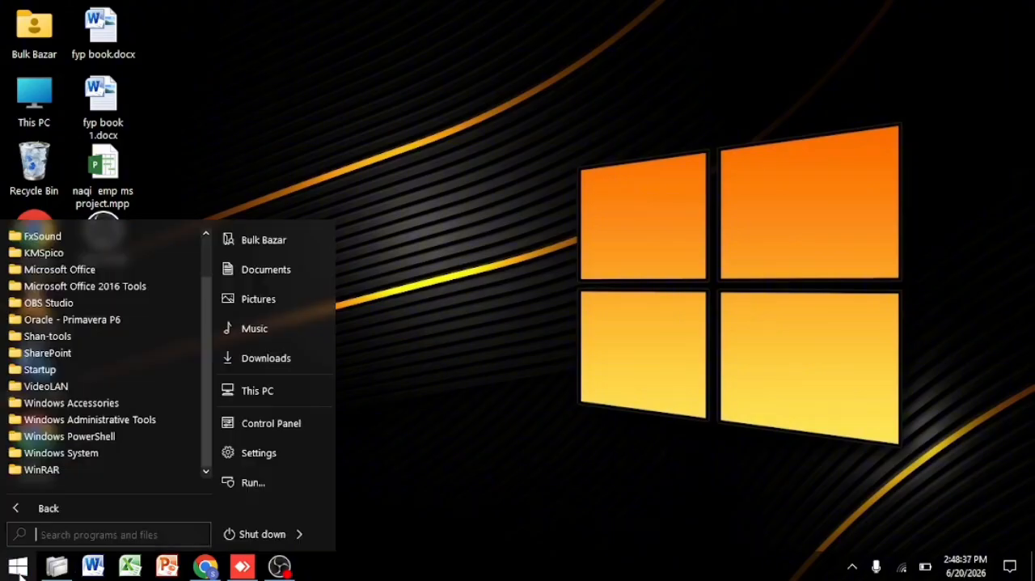
pyautogui.click(100, 534)
pyautogui.write('pr')
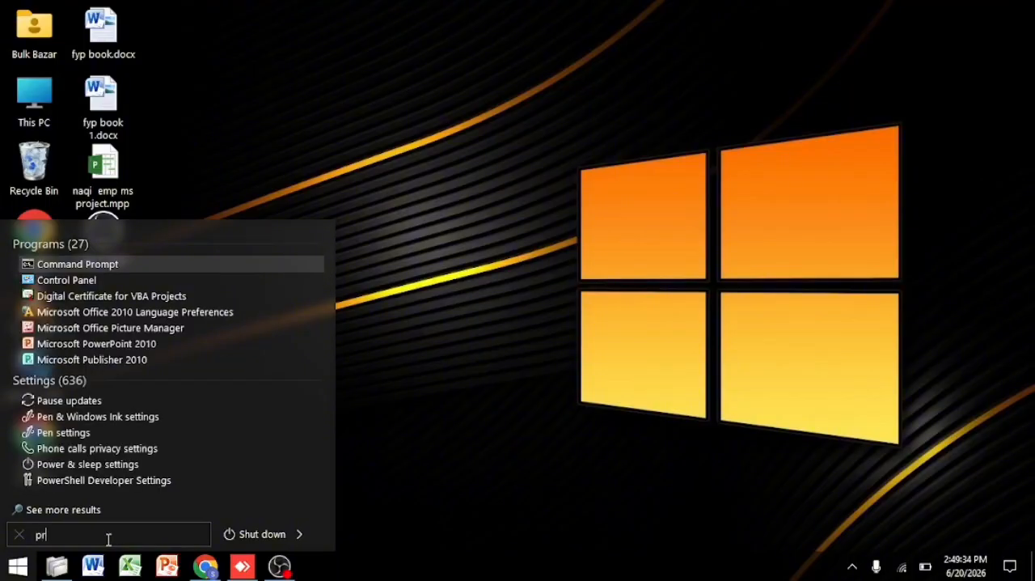
pyautogui.write('i')
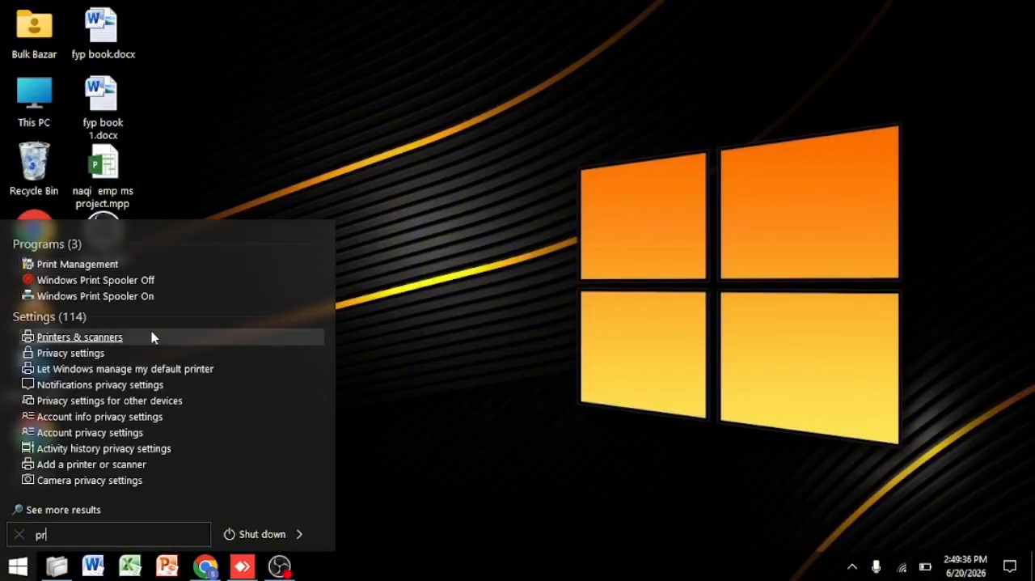
pyautogui.press('BackSpace')
pyautogui.click(95, 335)
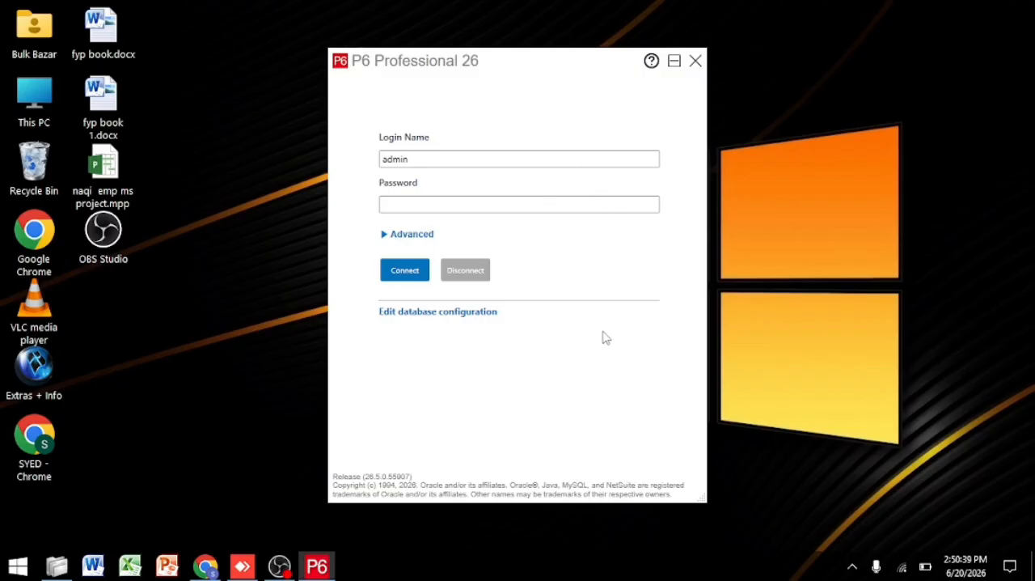
# Step: Review the existing database connection's configuration with the P6 Professional Standalone (SQLite) driver, including its database location, and close it without changes
pyautogui.click(427, 312)
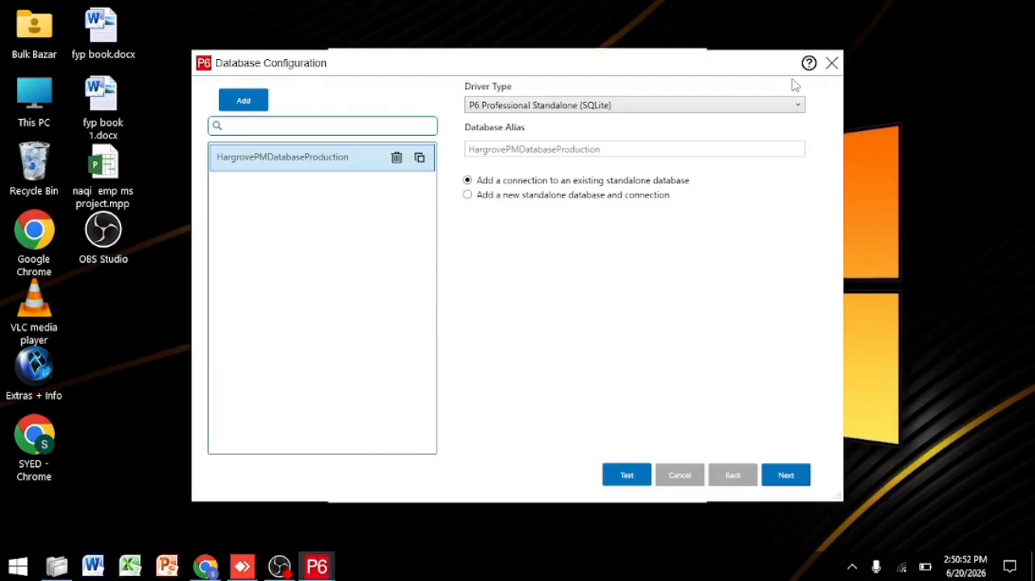
pyautogui.click(796, 107)
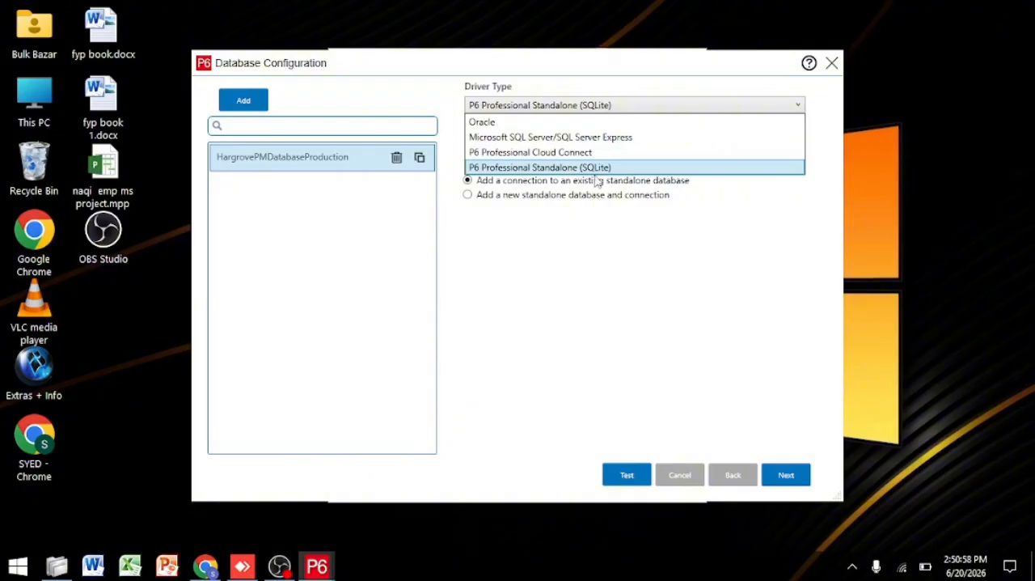
pyautogui.click(533, 167)
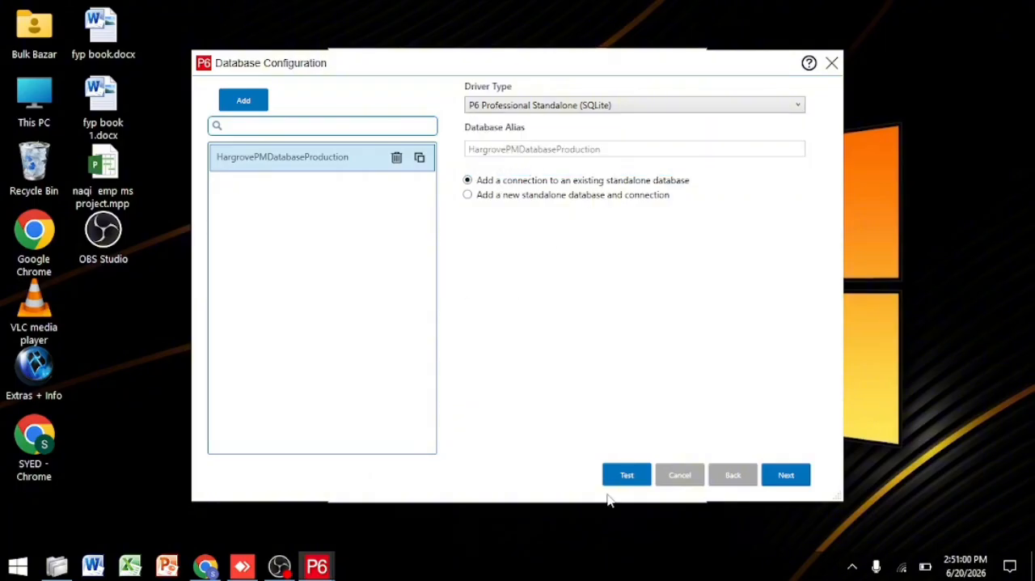
pyautogui.click(640, 198)
pyautogui.click(477, 182)
pyautogui.click(774, 474)
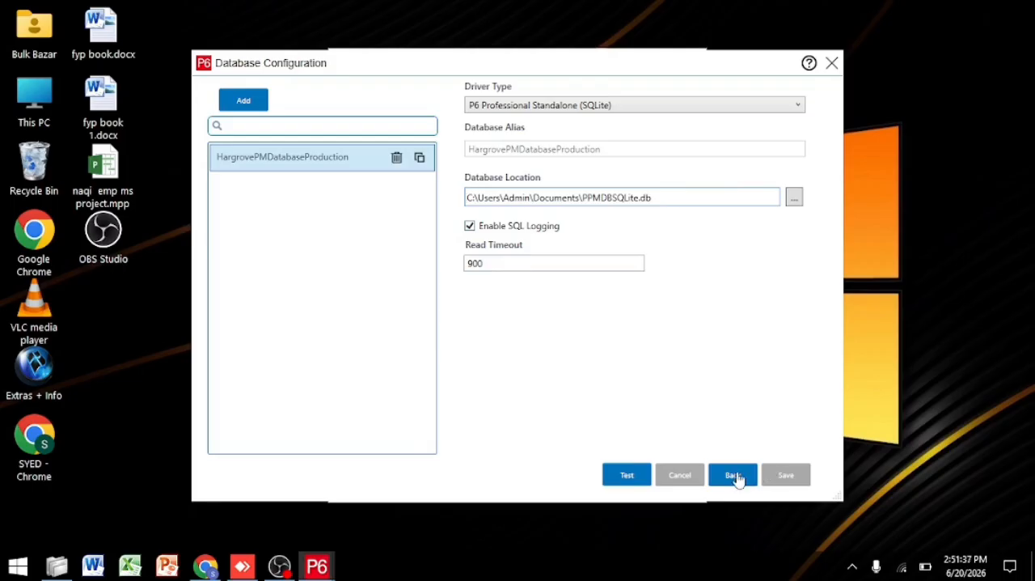
pyautogui.click(831, 64)
# Step: Log in to P6 with the account password and dismiss the industry notice
pyautogui.click(482, 208)
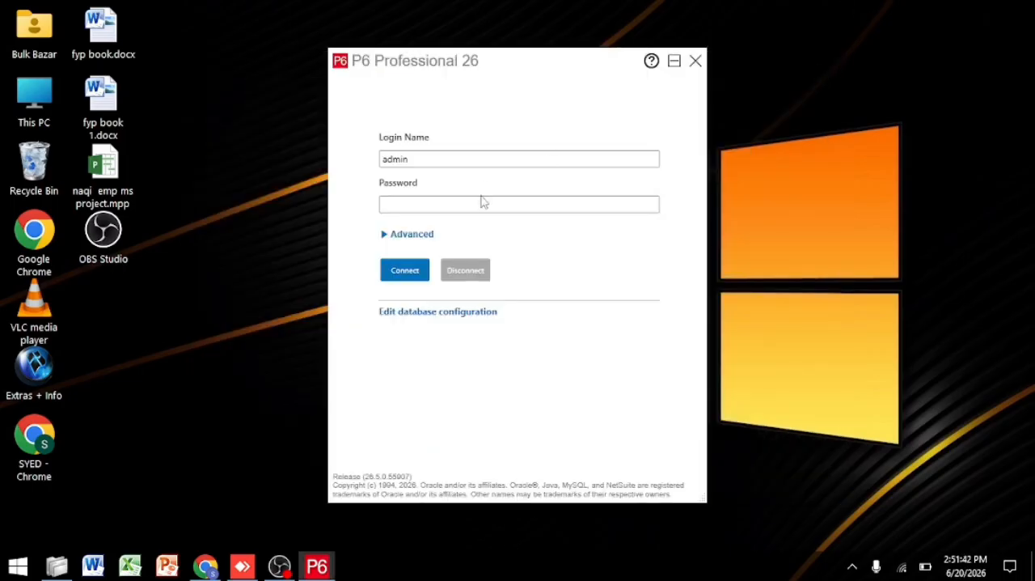
pyautogui.write('admin')
pyautogui.press('Return')
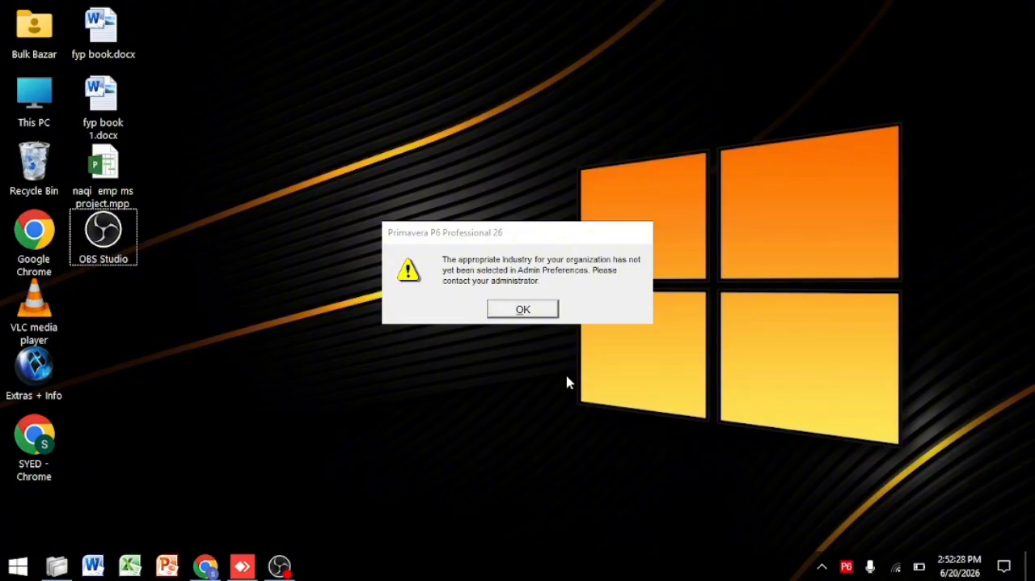
pyautogui.click(524, 311)
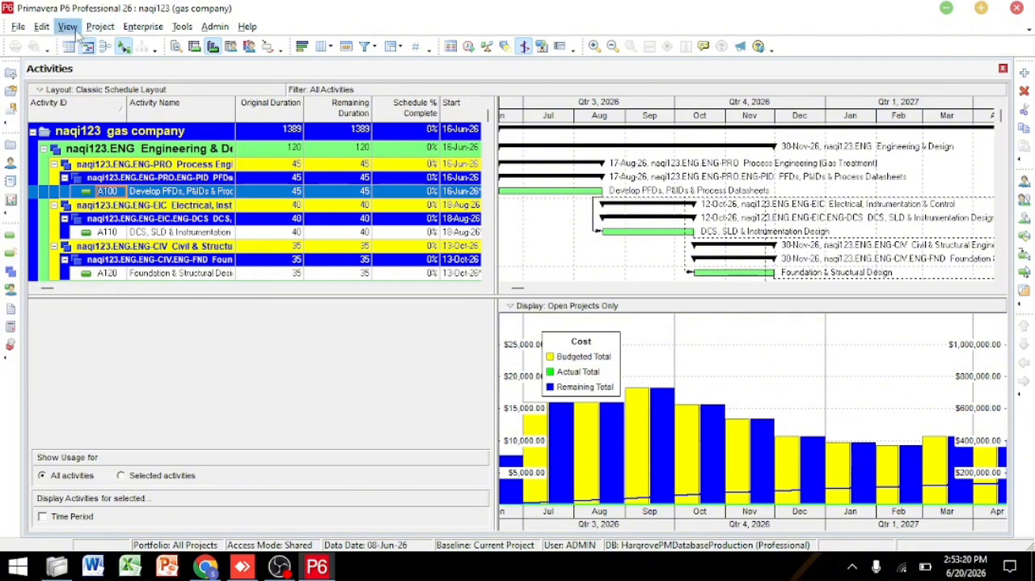
pyautogui.click(111, 31)
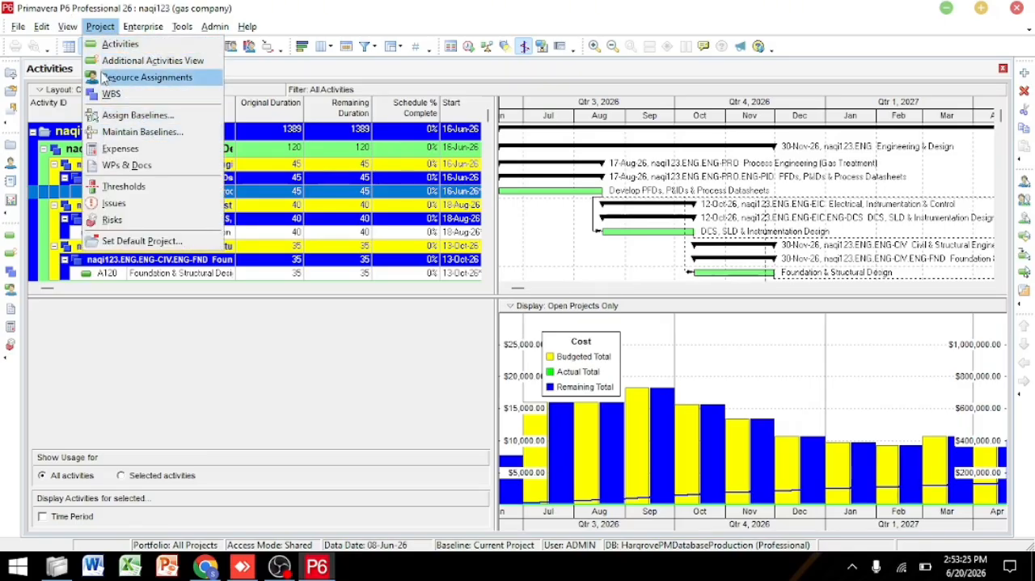
pyautogui.click(97, 26)
pyautogui.click(139, 26)
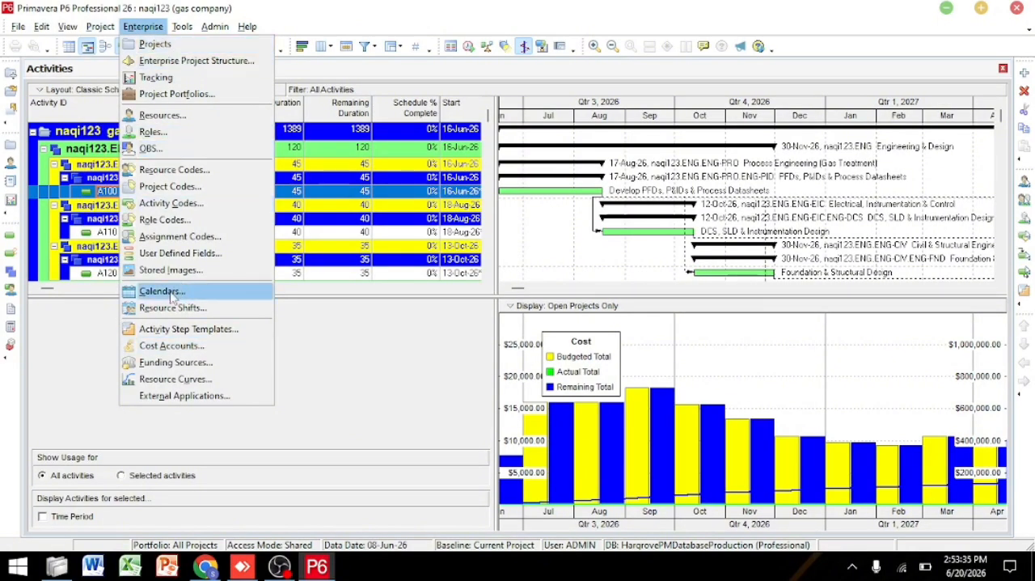
pyautogui.click(143, 26)
pyautogui.click(215, 27)
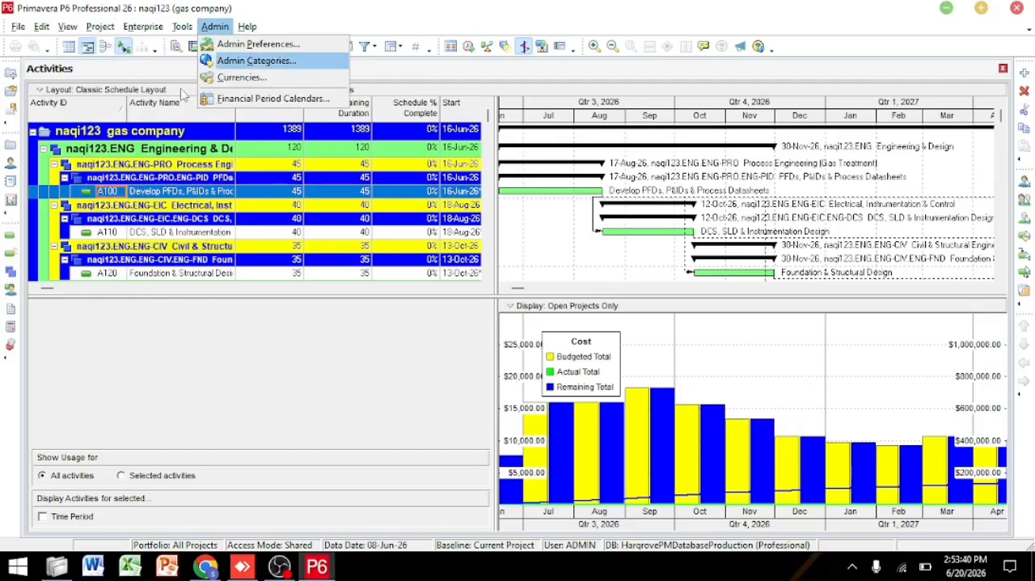
pyautogui.click(144, 75)
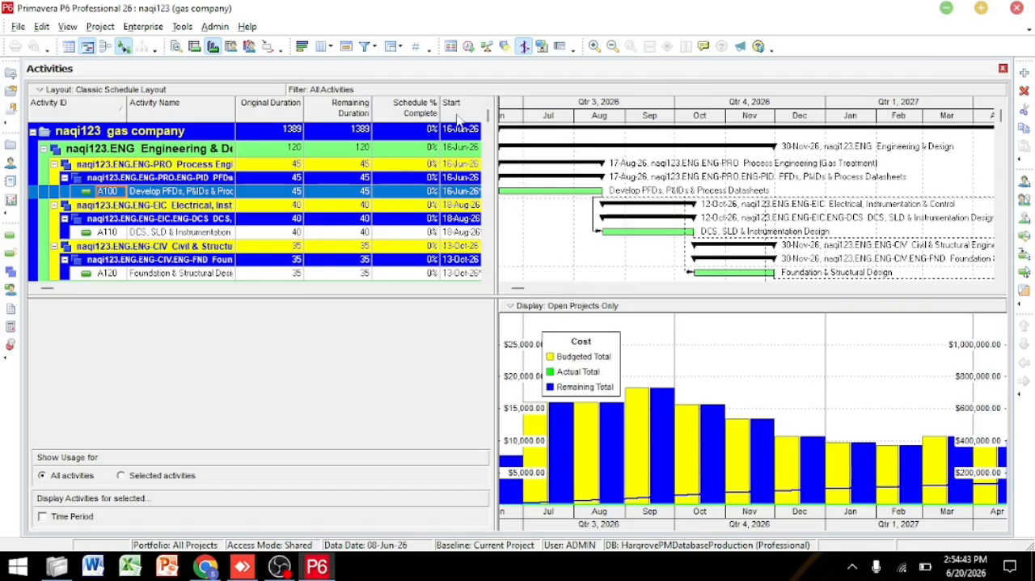
# Step: Widen the activity table until the Finish and Total Float columns show
pyautogui.moveTo(496, 234); pyautogui.dragTo(606, 268)
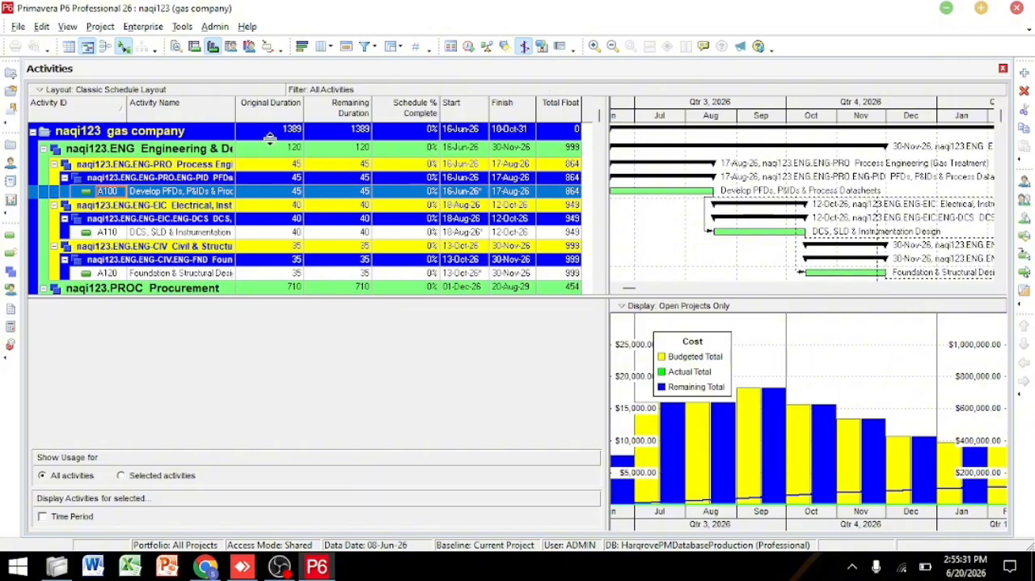
# Step: View the Enterprise Project Structure and close it again
pyautogui.click(143, 26)
pyautogui.click(196, 61)
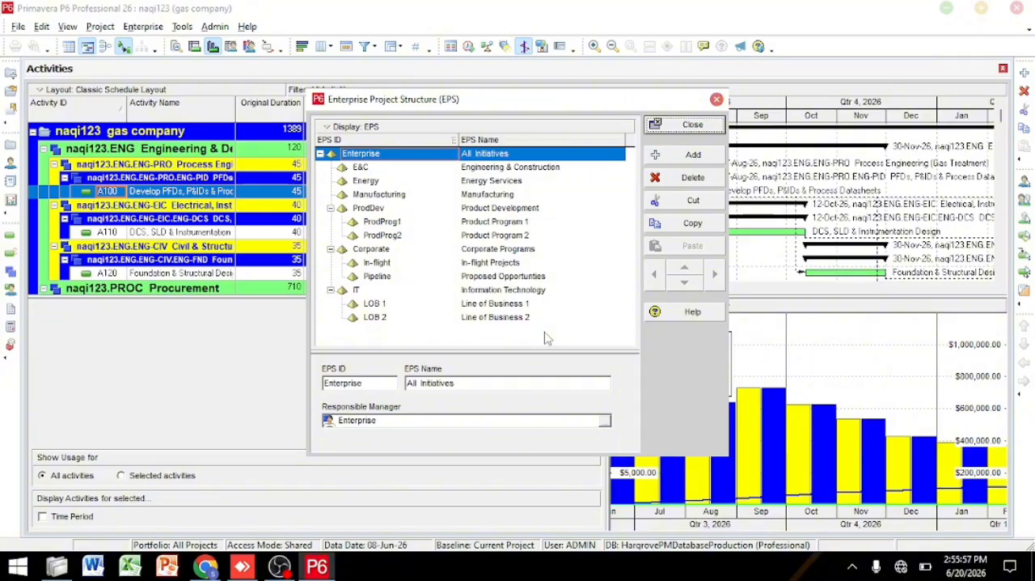
pyautogui.click(716, 100)
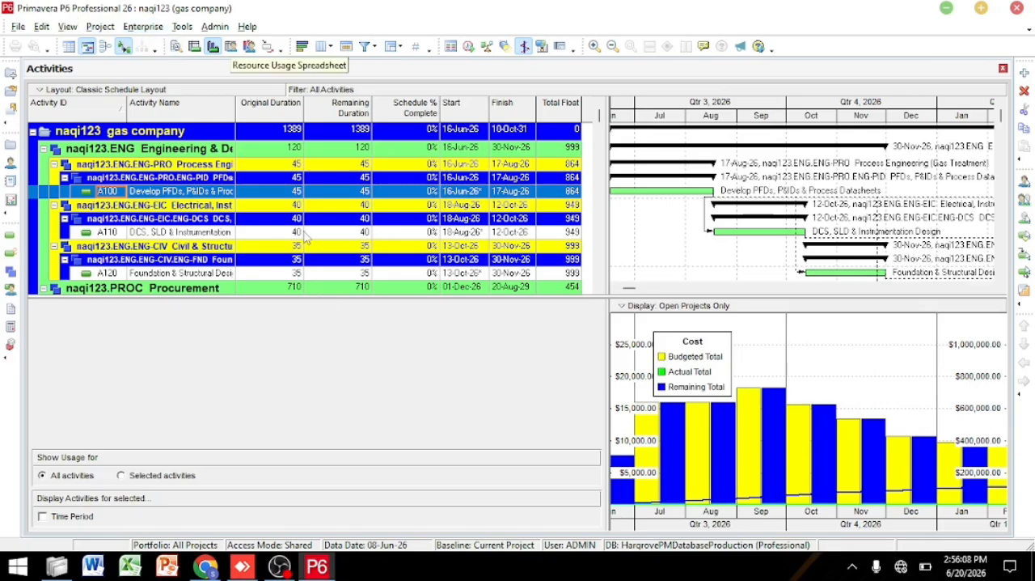
# Step: Review the global, resource and project calendars, including the Corporate - Standard Full Time calendar, and close the calendar list
pyautogui.click(144, 27)
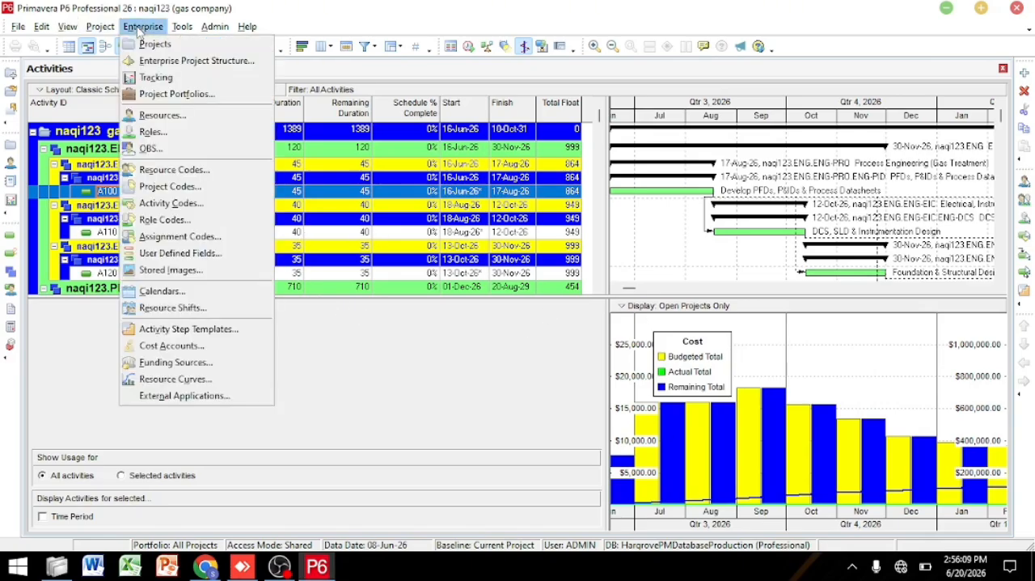
pyautogui.click(162, 292)
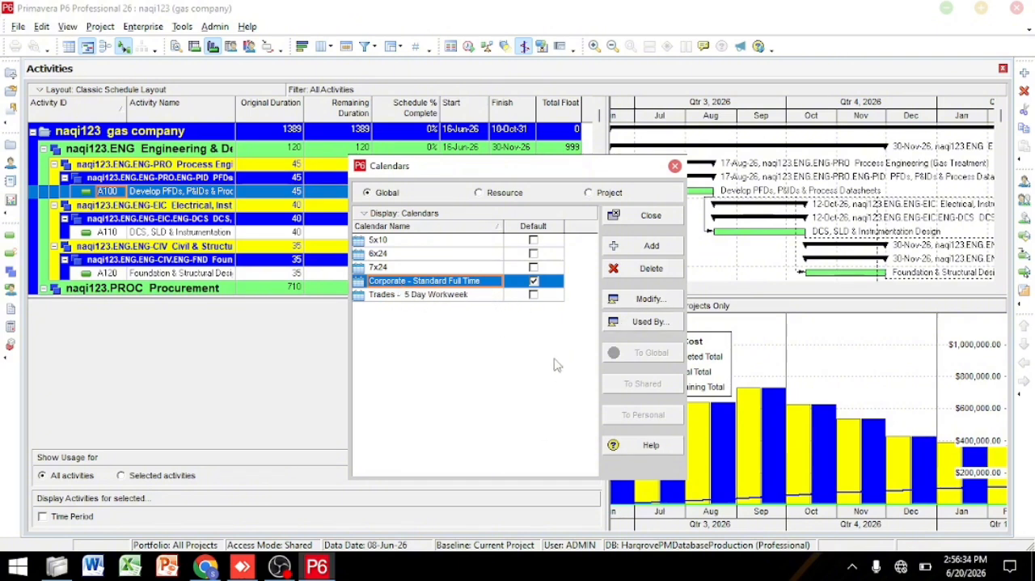
pyautogui.click(489, 198)
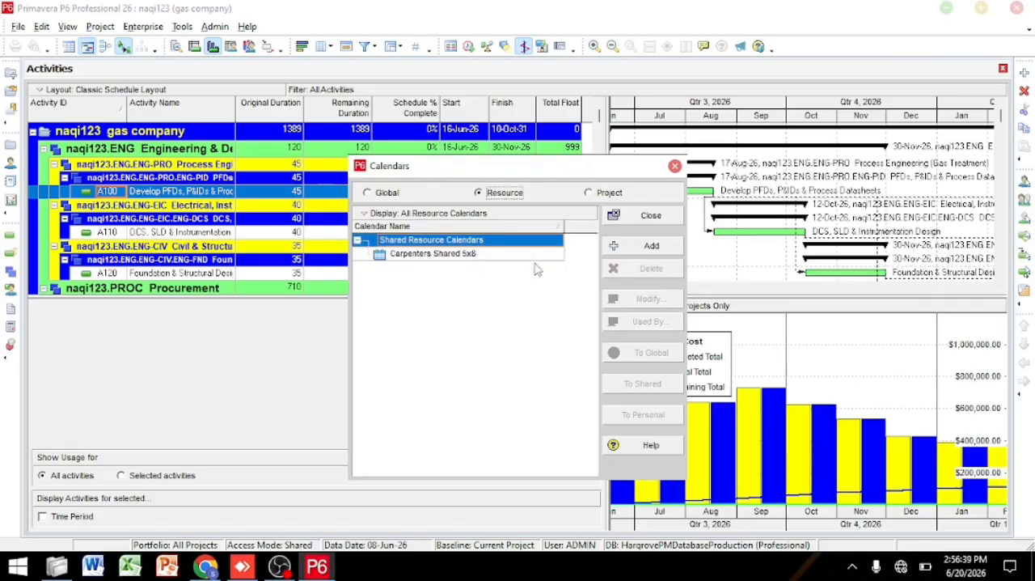
pyautogui.click(598, 198)
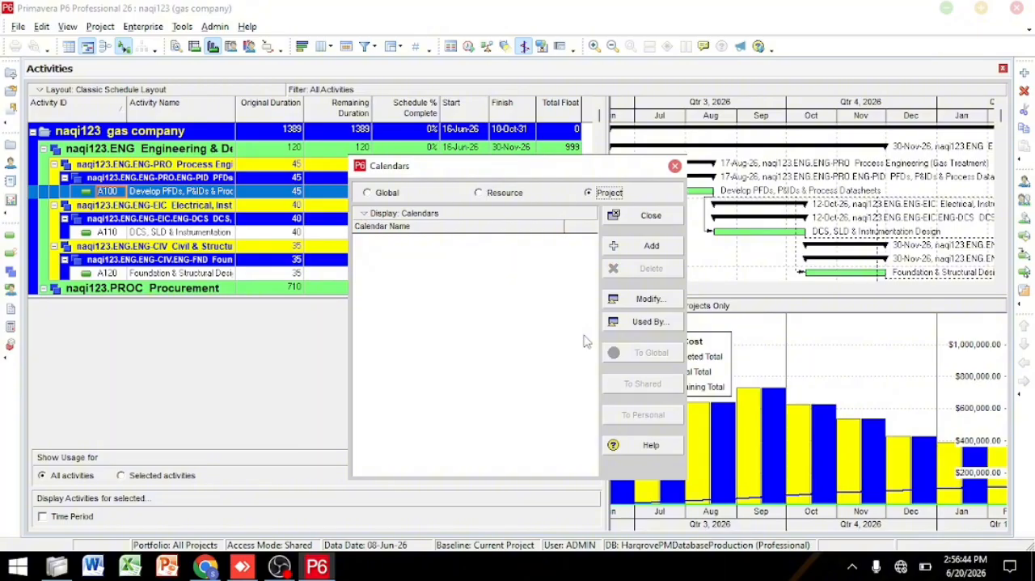
pyautogui.click(388, 193)
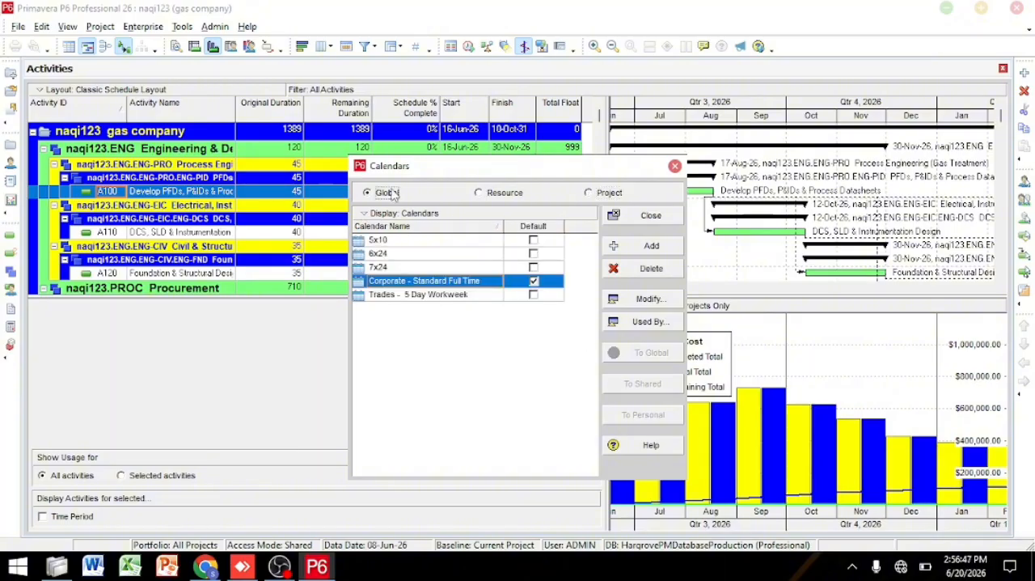
pyautogui.click(532, 297)
pyautogui.click(463, 283)
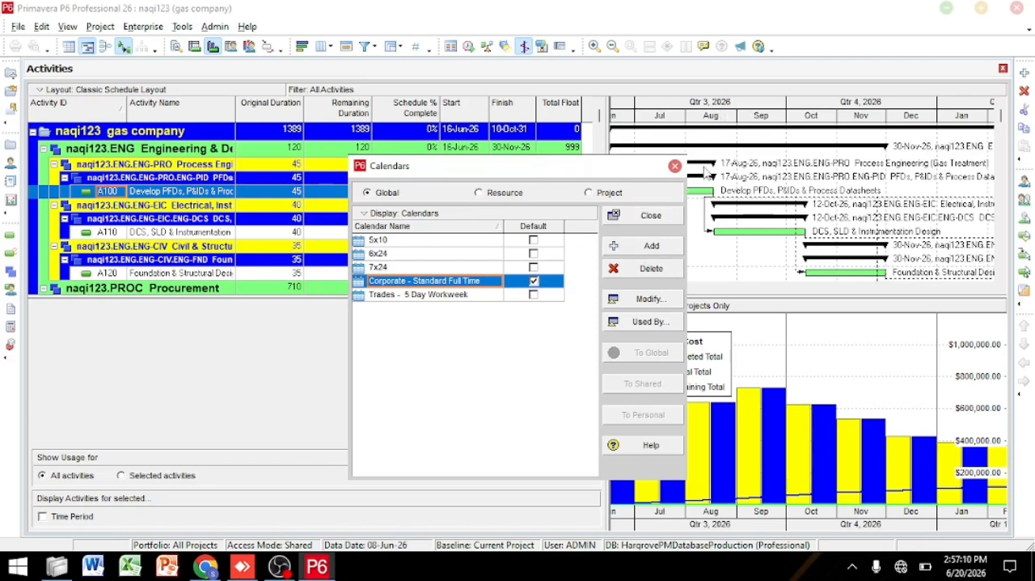
pyautogui.click(674, 165)
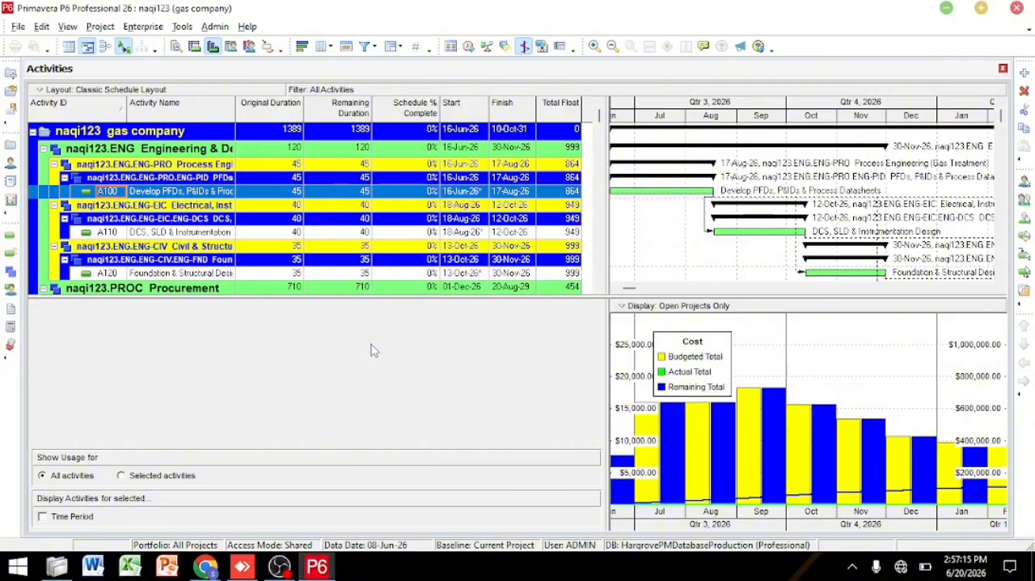
# Step: Open the enterprise Resources and look through the current project's whole resource list
pyautogui.click(144, 27)
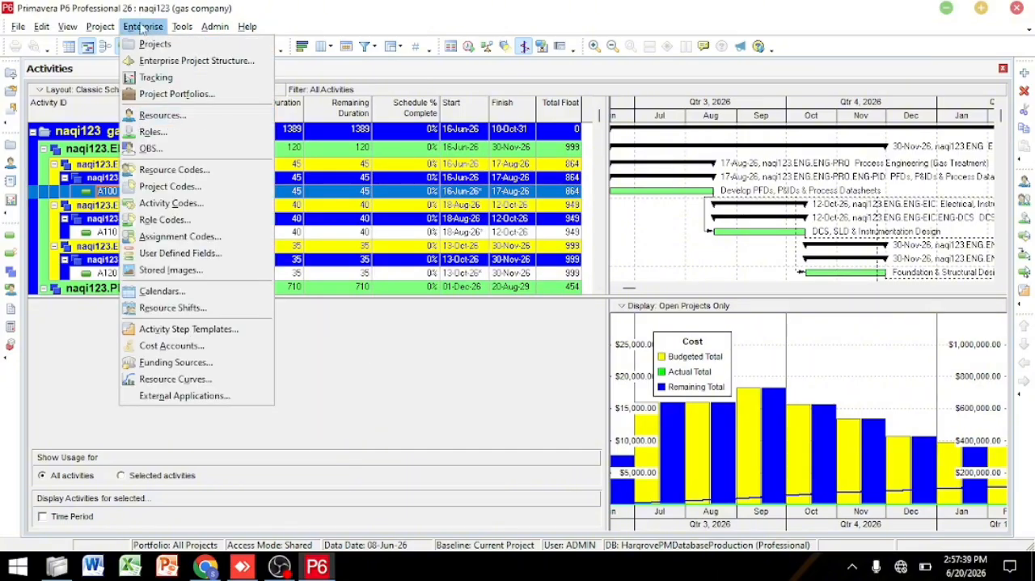
pyautogui.click(188, 116)
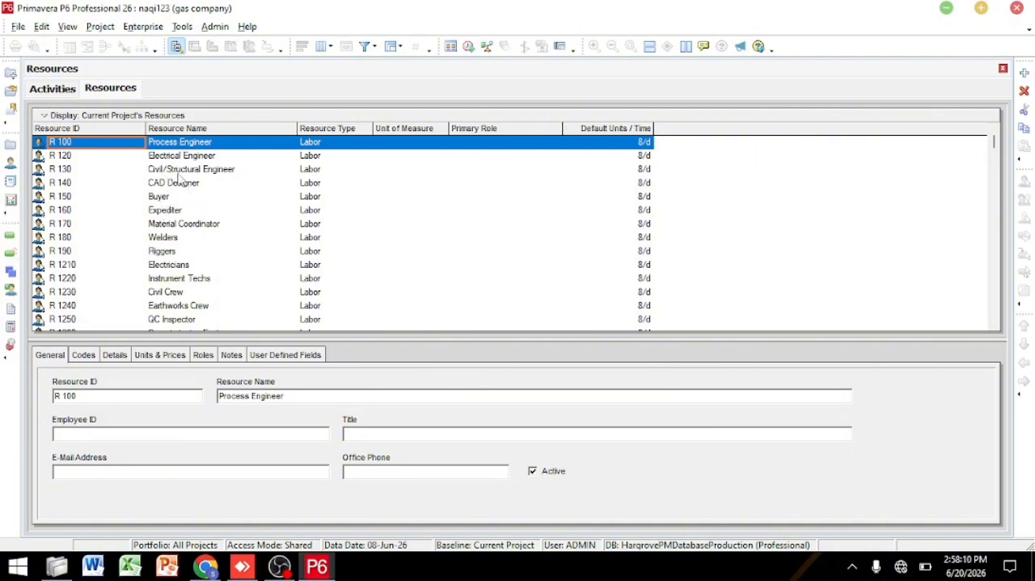
pyautogui.moveTo(997, 160)
pyautogui.mouseDown()
pyautogui.moveTo(997, 323)
pyautogui.moveTo(982, 145)
pyautogui.mouseUp()
pyautogui.moveTo(999, 145); pyautogui.dragTo(1009, 360)
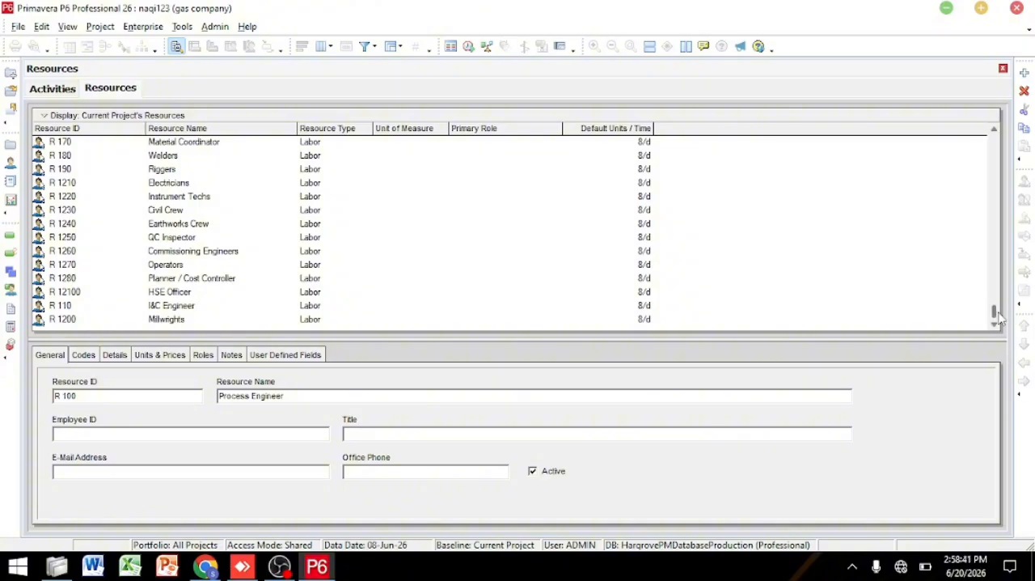
pyautogui.moveTo(996, 312)
pyautogui.mouseDown()
pyautogui.moveTo(995, 219)
pyautogui.moveTo(995, 313)
pyautogui.mouseUp()
pyautogui.moveTo(996, 315); pyautogui.dragTo(976, 130)
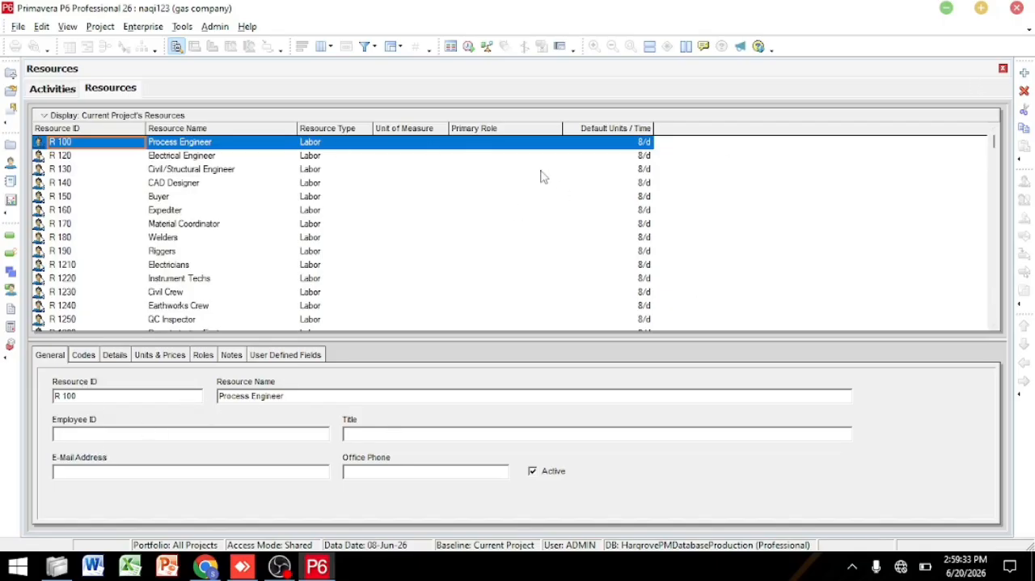
# Step: Add a labor resource with ID R, price $0.00/h and 8/d default and maximum units, leaving contact details and roles empty
pyautogui.click(1024, 73)
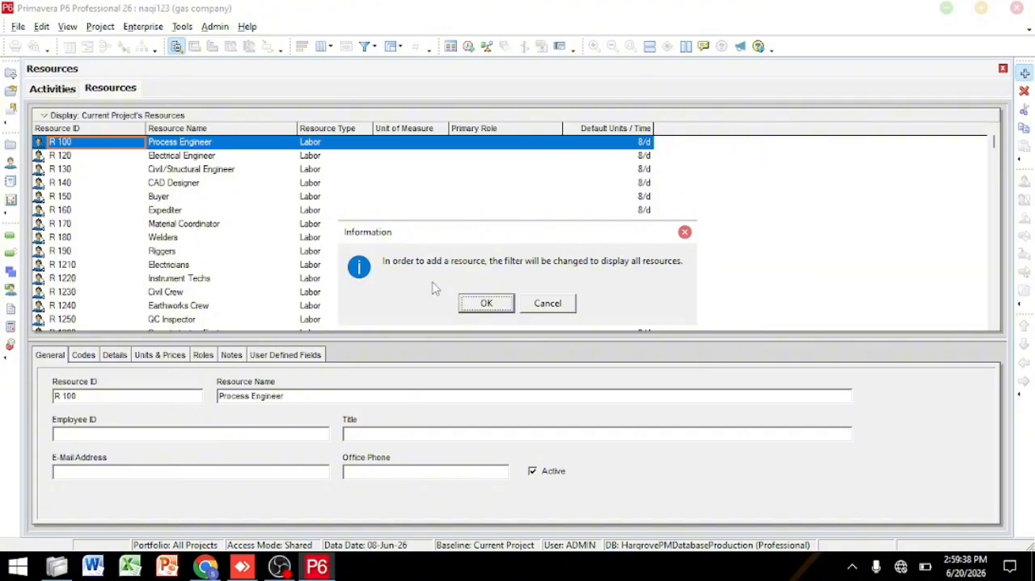
pyautogui.click(485, 303)
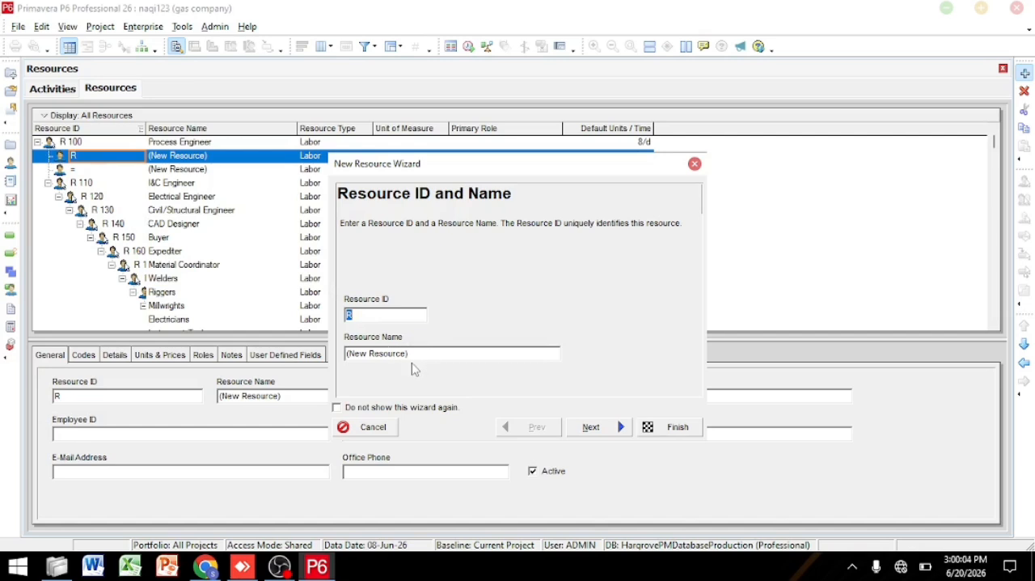
pyautogui.click(591, 431)
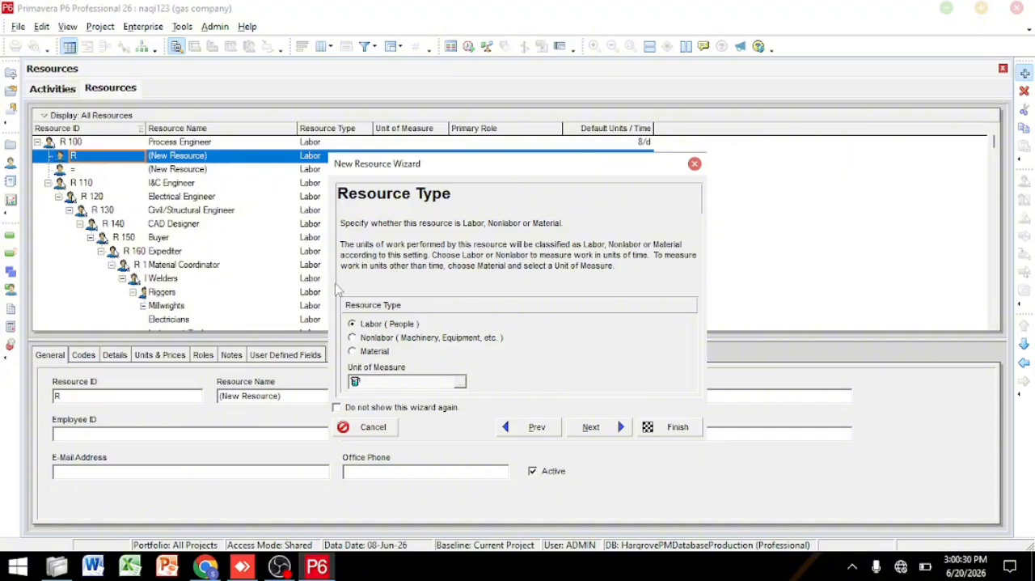
pyautogui.click(595, 429)
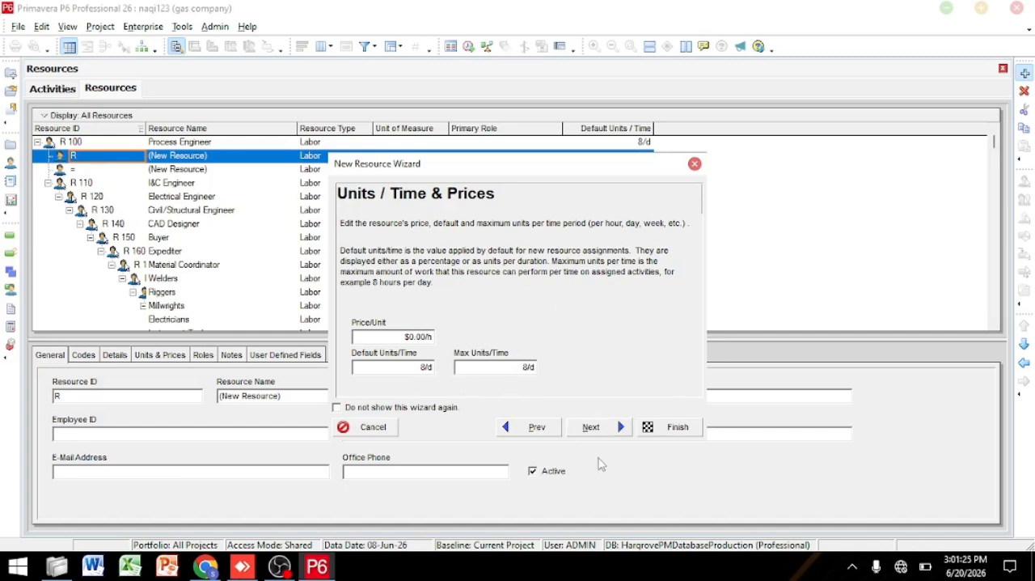
pyautogui.click(597, 430)
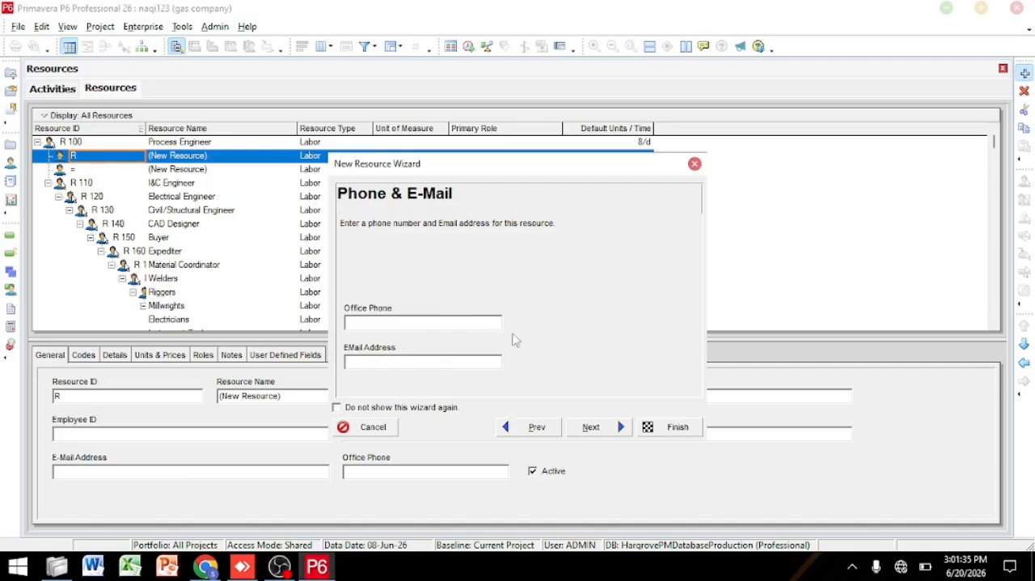
pyautogui.click(593, 427)
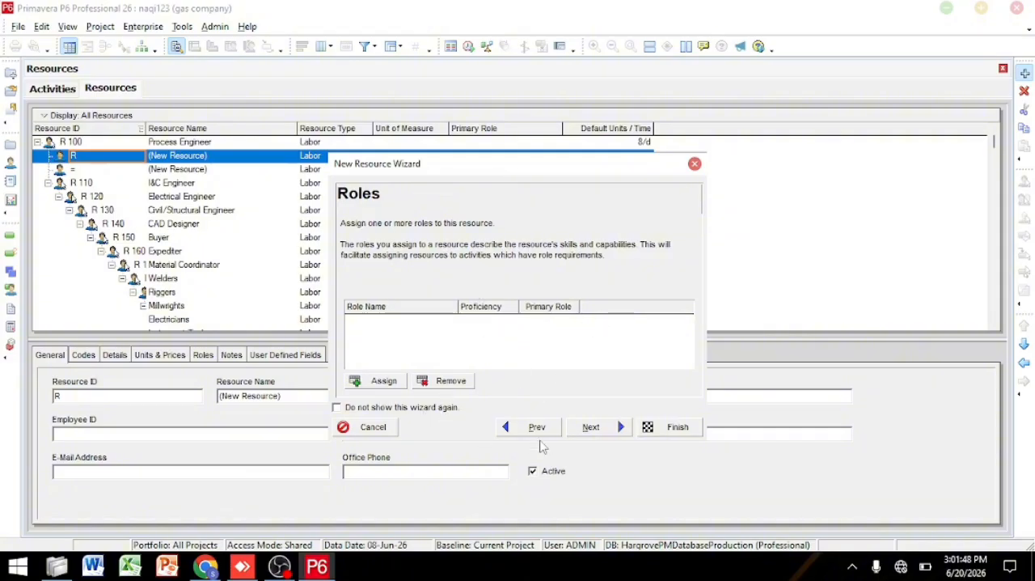
pyautogui.click(589, 428)
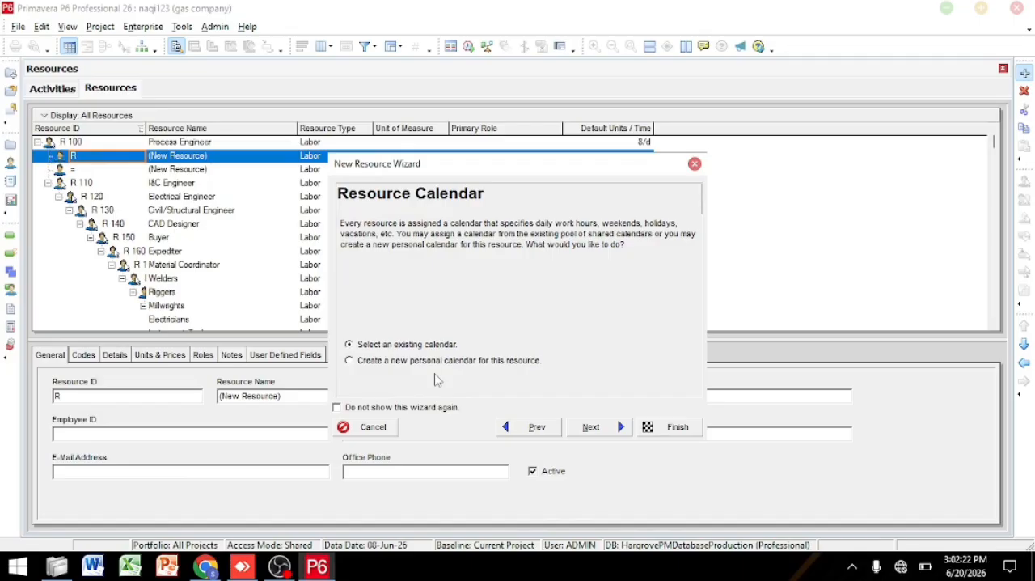
# Step: Assign the existing Corporate - Standard Full Time calendar, auto-compute the resource's actuals, and finish the wizard
pyautogui.click(598, 427)
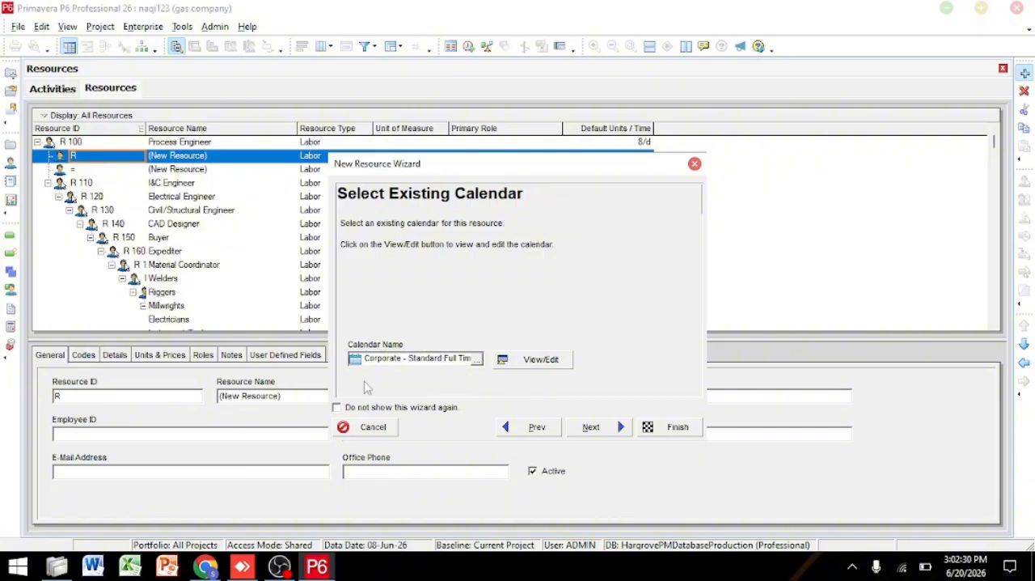
pyautogui.click(476, 358)
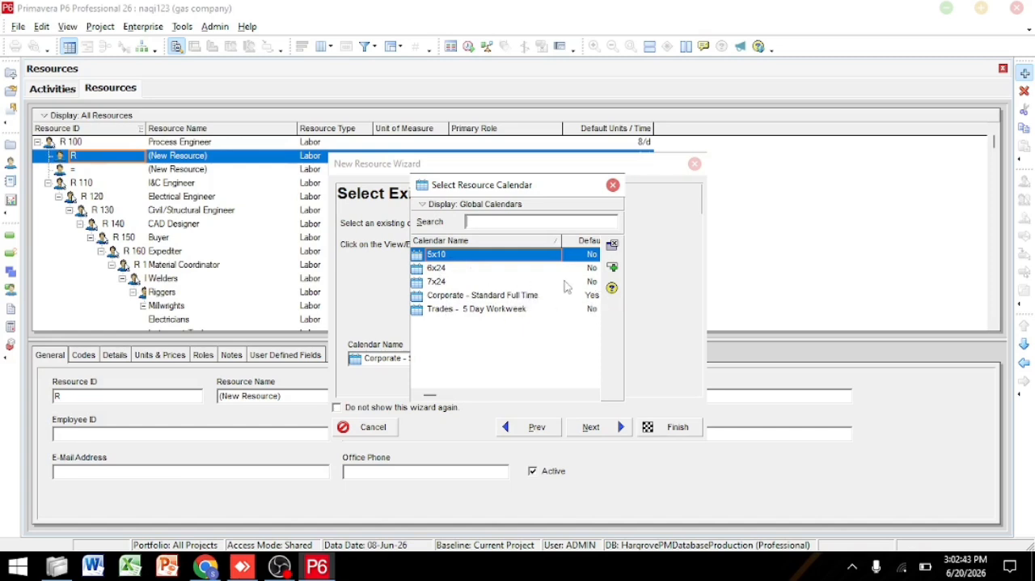
pyautogui.click(613, 185)
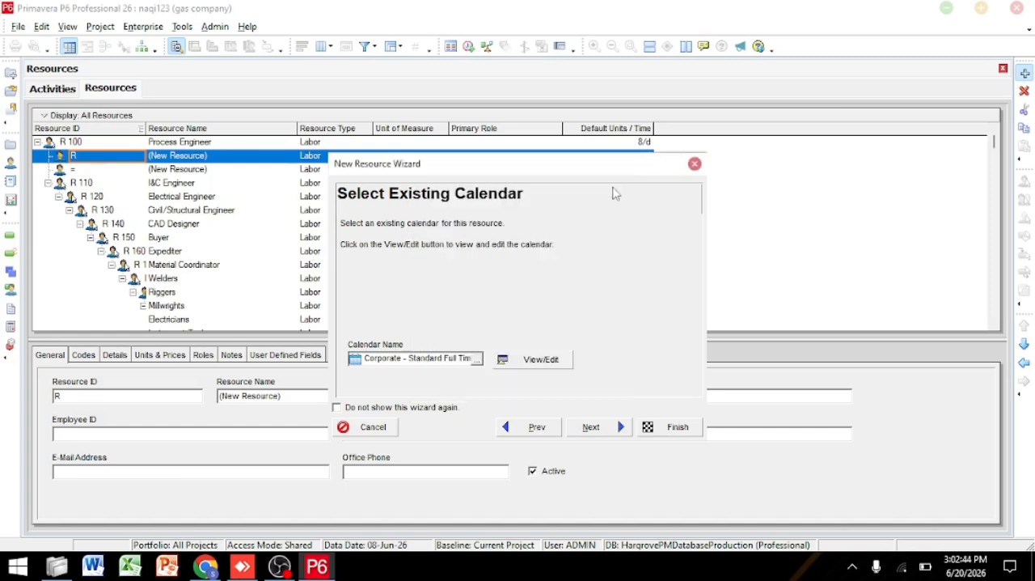
pyautogui.click(608, 433)
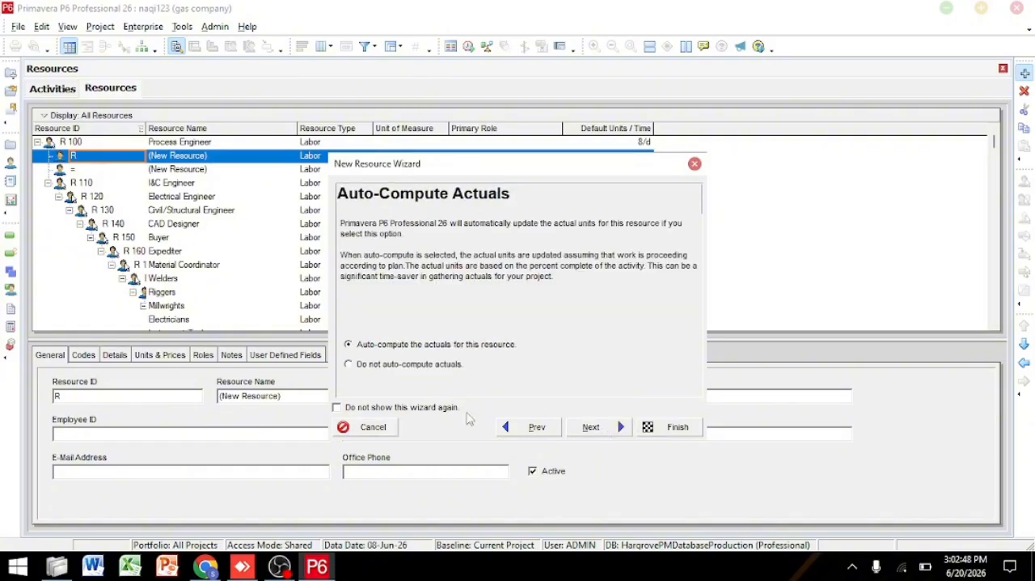
pyautogui.click(597, 428)
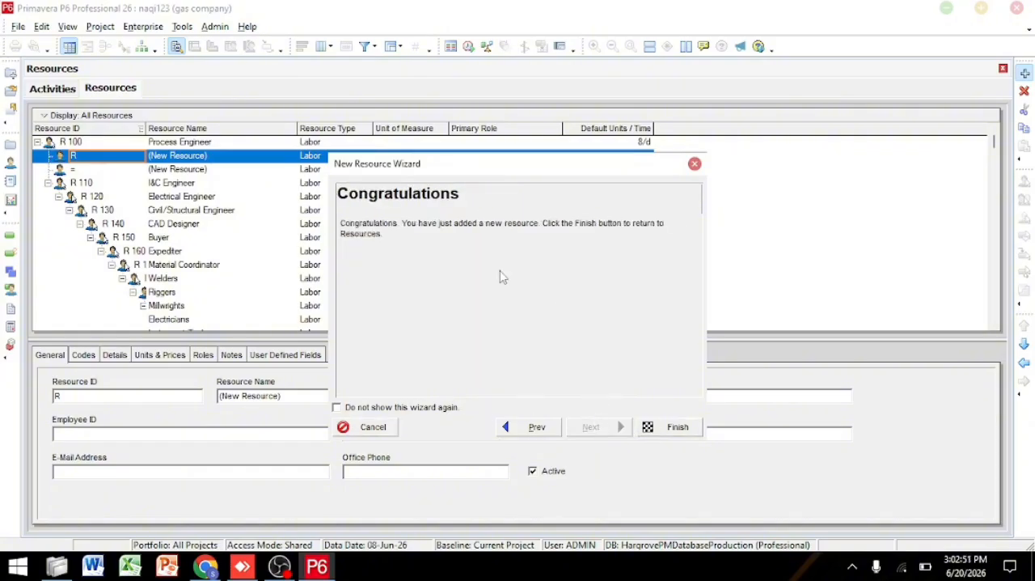
pyautogui.click(677, 427)
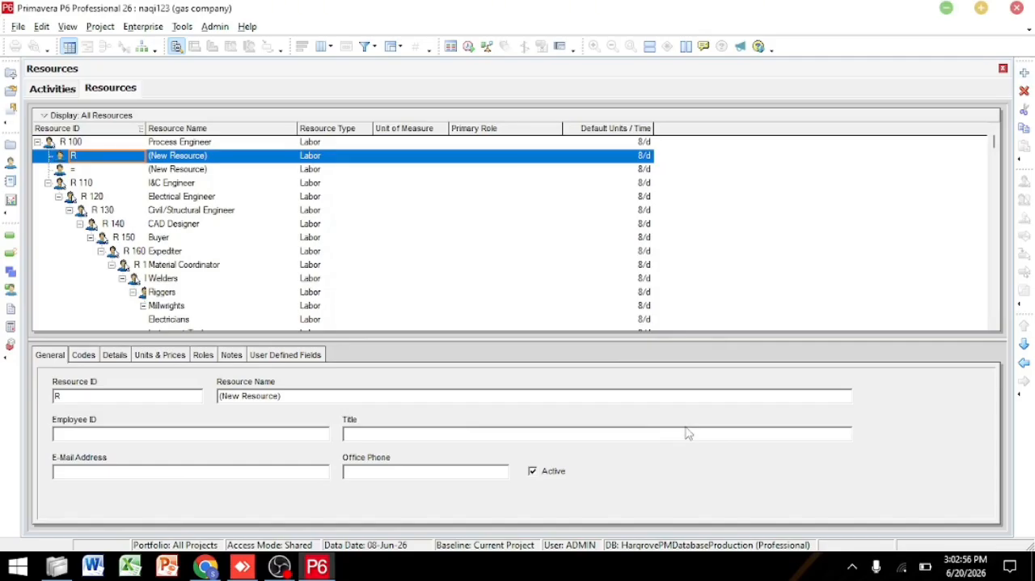
# Step: Delete the surplus new resource with ID "=" under Process Engineer
pyautogui.click(198, 183)
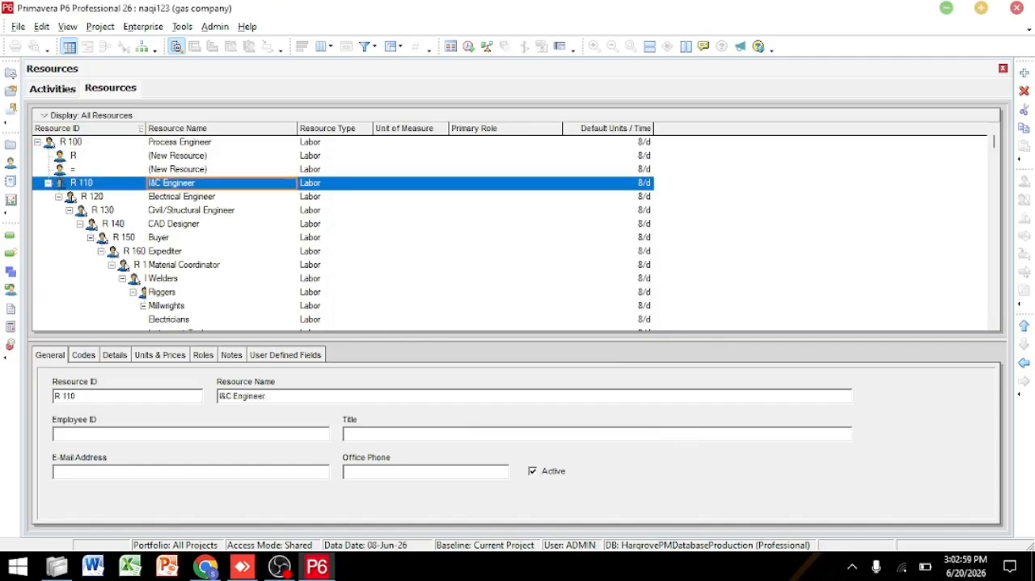
pyautogui.click(186, 156)
pyautogui.click(233, 169)
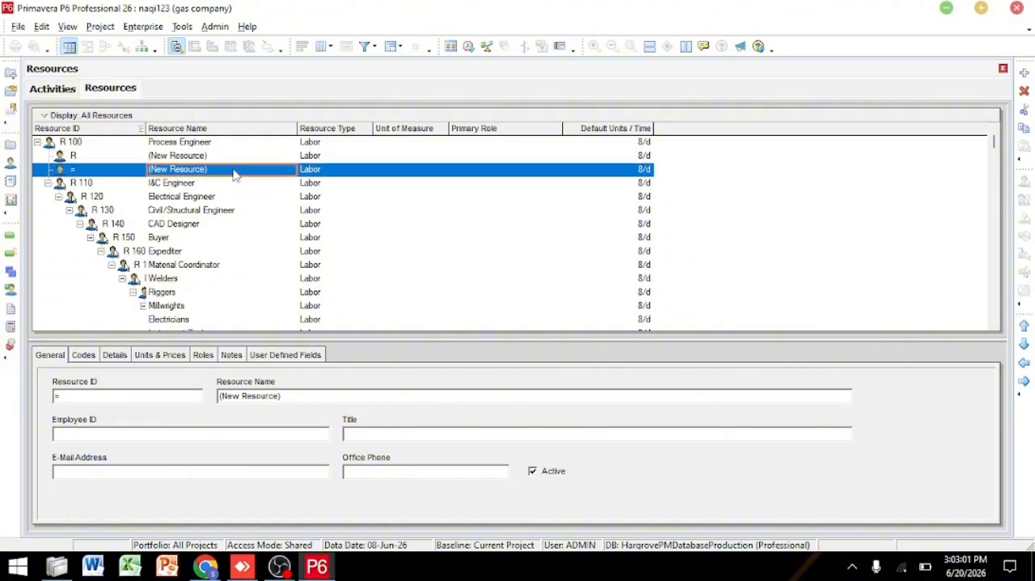
pyautogui.click(1024, 91)
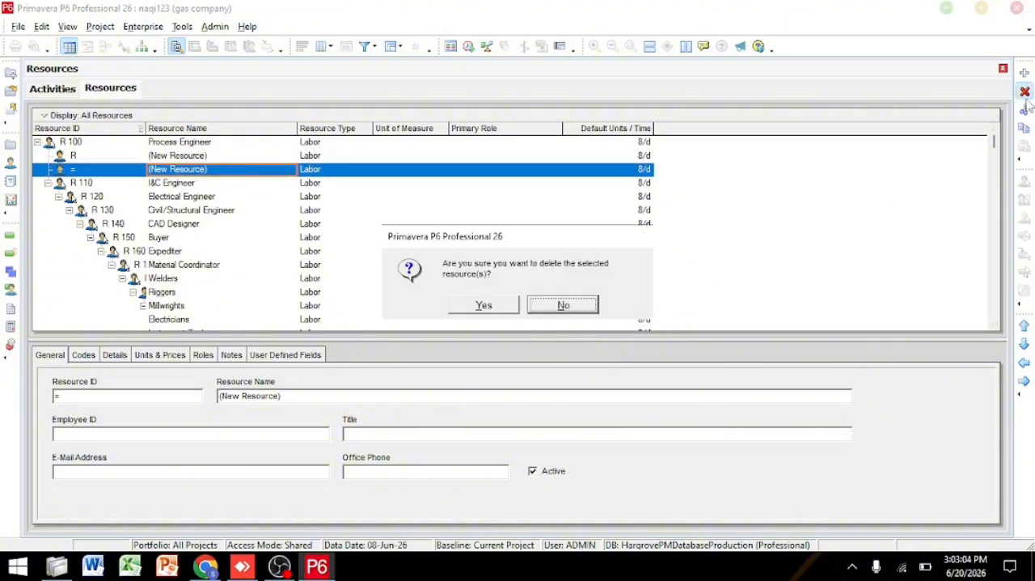
pyautogui.click(484, 304)
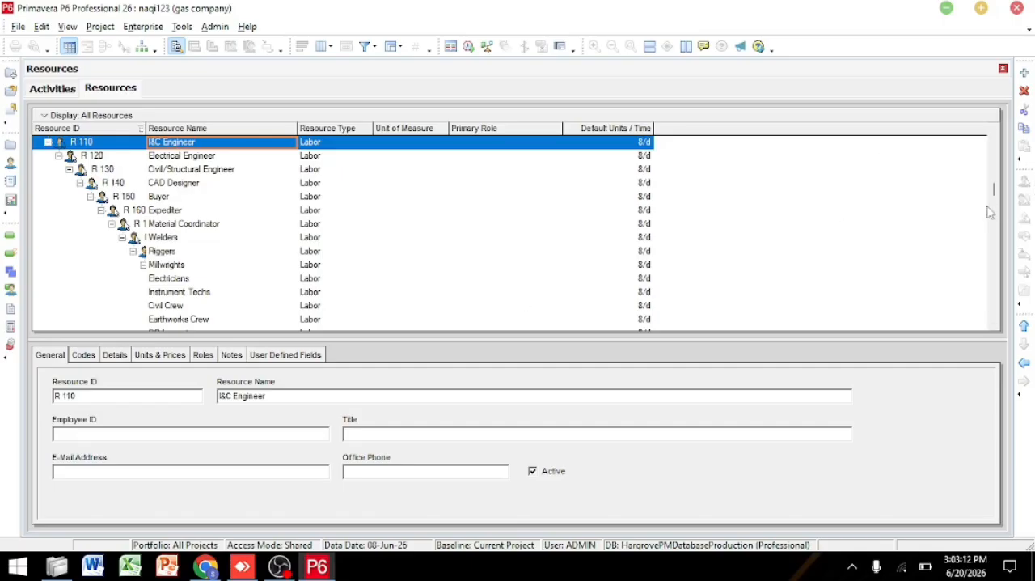
# Step: Open the Organizational Breakdown Structure and view the projects and WBS elements the Enterprise OBS is responsible for
pyautogui.moveTo(994, 194); pyautogui.dragTo(1003, 470)
pyautogui.click(136, 26)
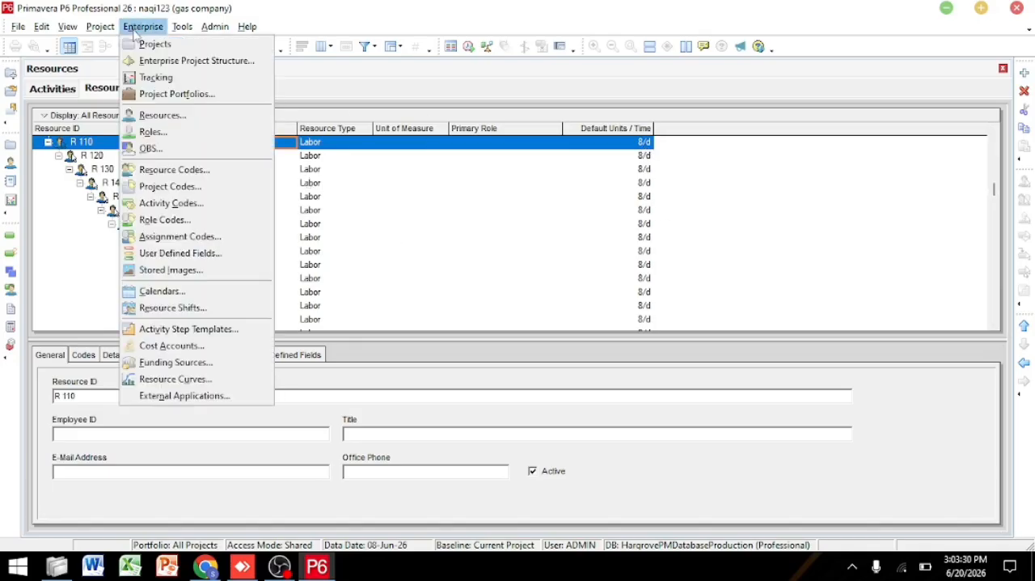
pyautogui.click(161, 153)
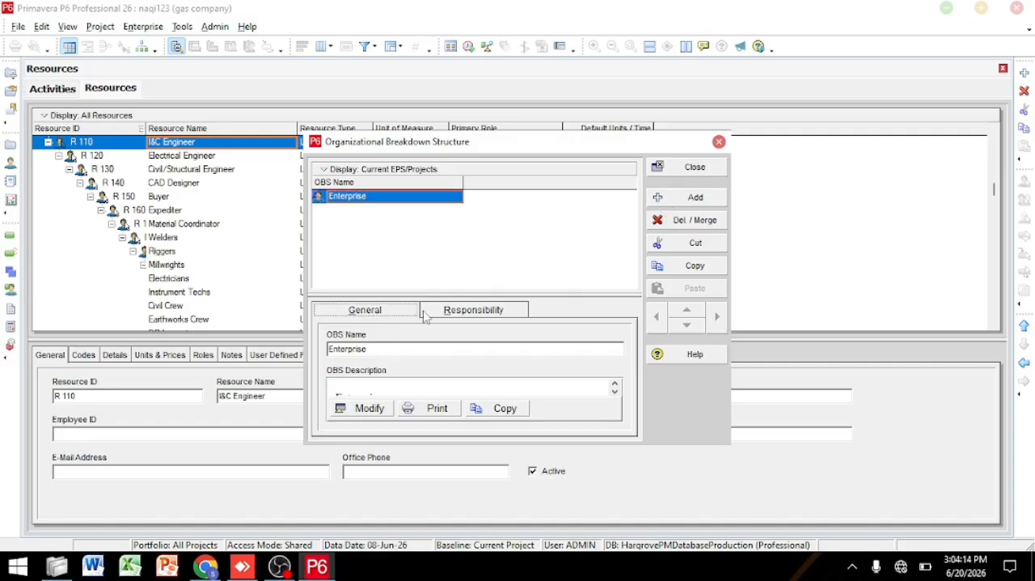
pyautogui.click(456, 315)
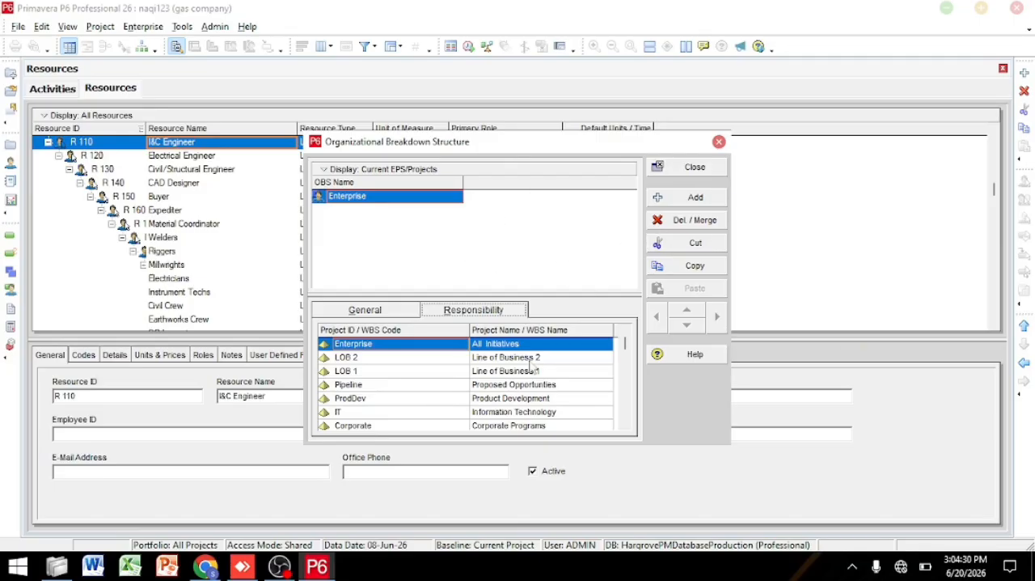
# Step: Add a trial OBS element under Enterprise, allowing all OBS elements to be displayed, and delete it again
pyautogui.click(663, 198)
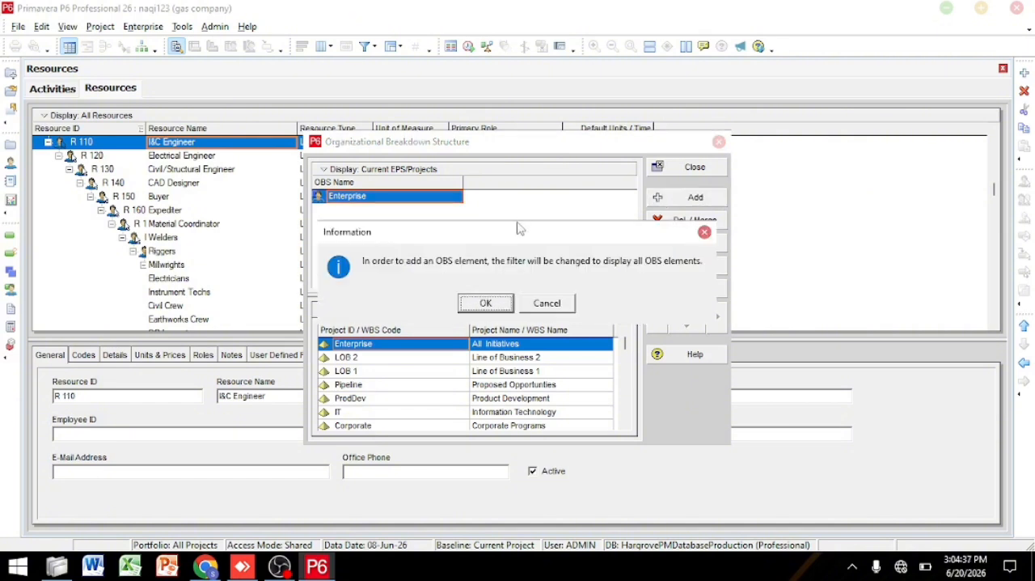
pyautogui.click(487, 303)
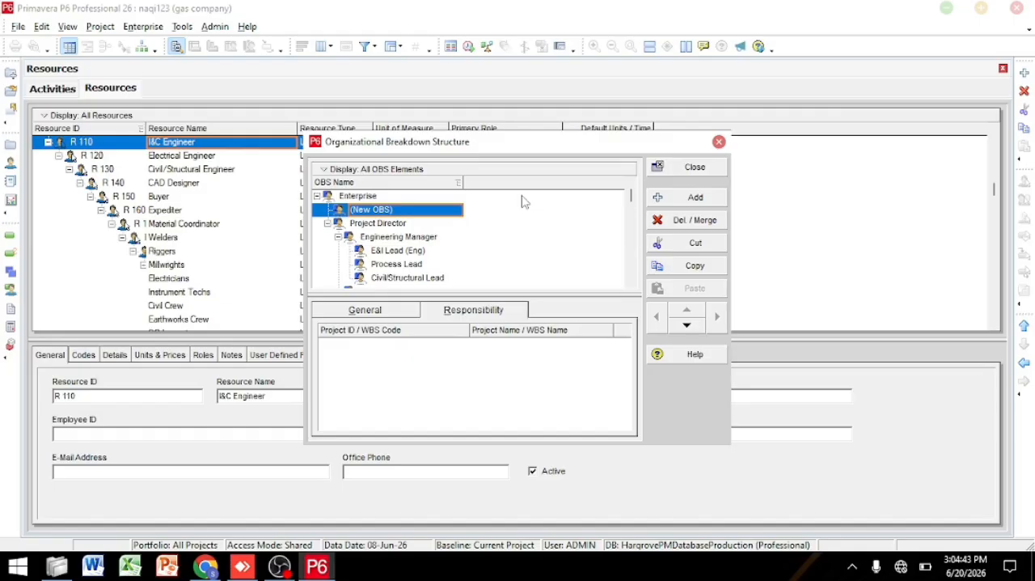
pyautogui.click(679, 222)
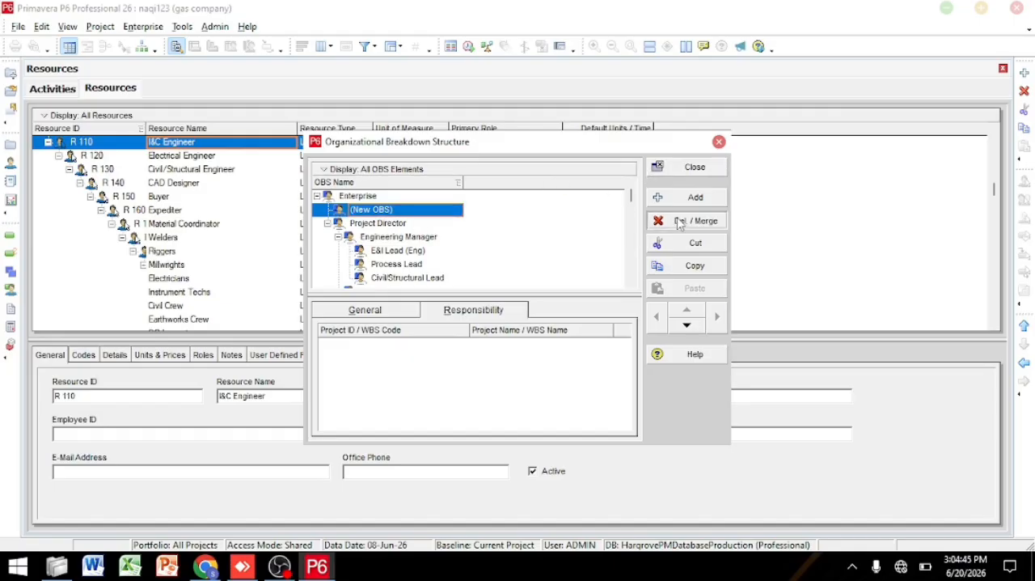
pyautogui.click(495, 302)
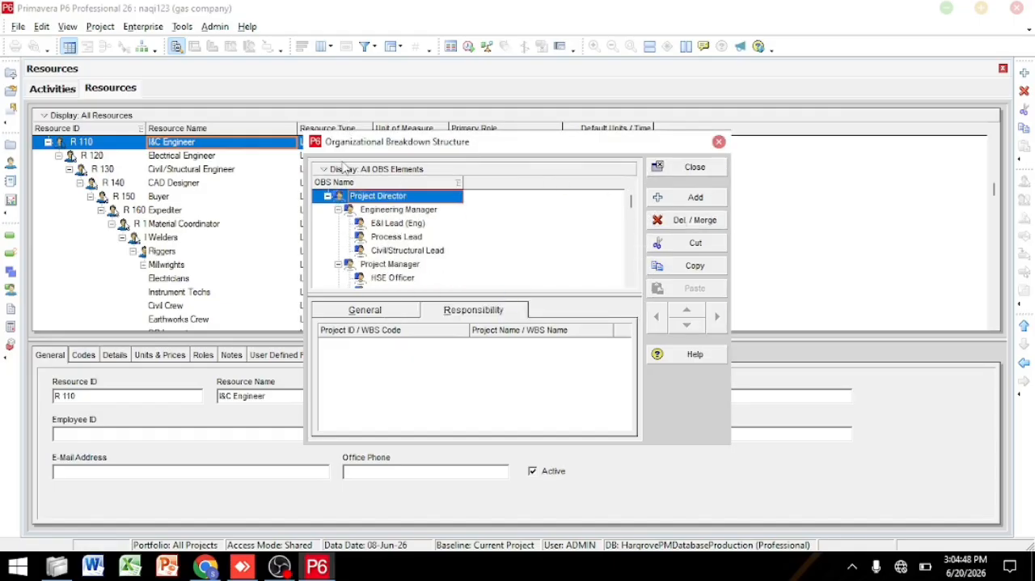
# Step: Filter the OBS list by Current EPS/Projects, and switch the filter back to All OBS Elements
pyautogui.click(343, 168)
pyautogui.moveTo(387, 387)
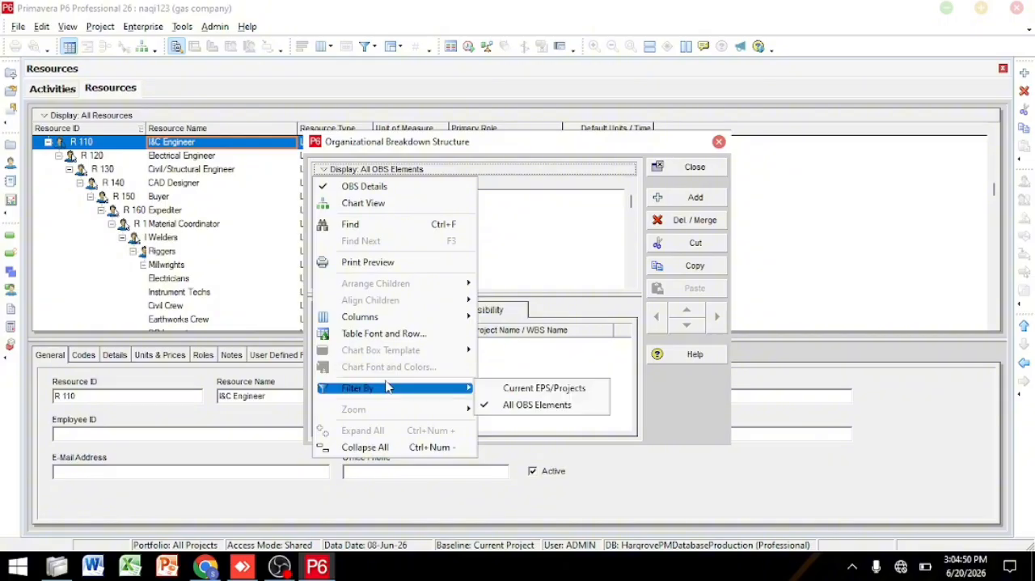
pyautogui.click(522, 388)
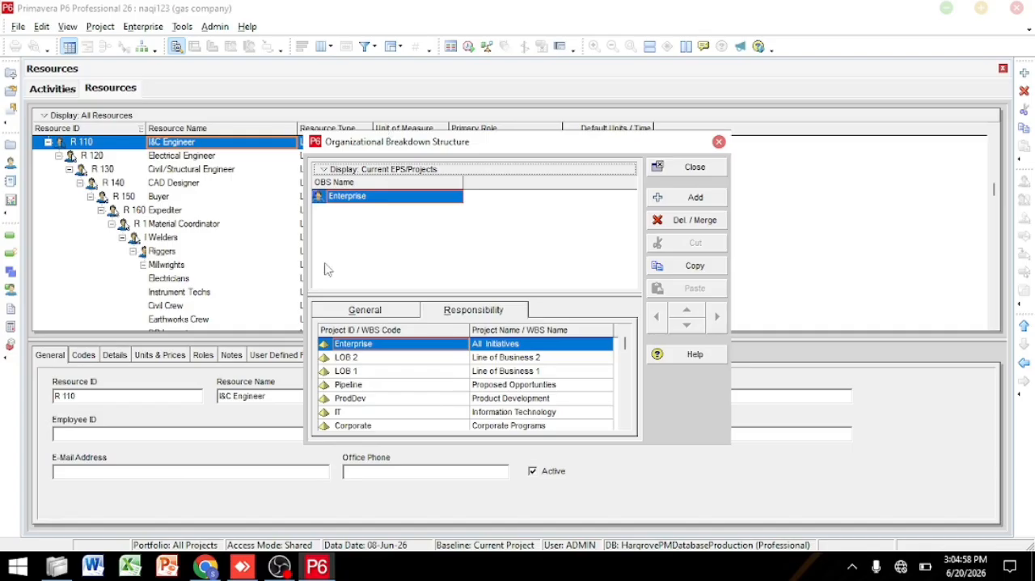
pyautogui.click(331, 172)
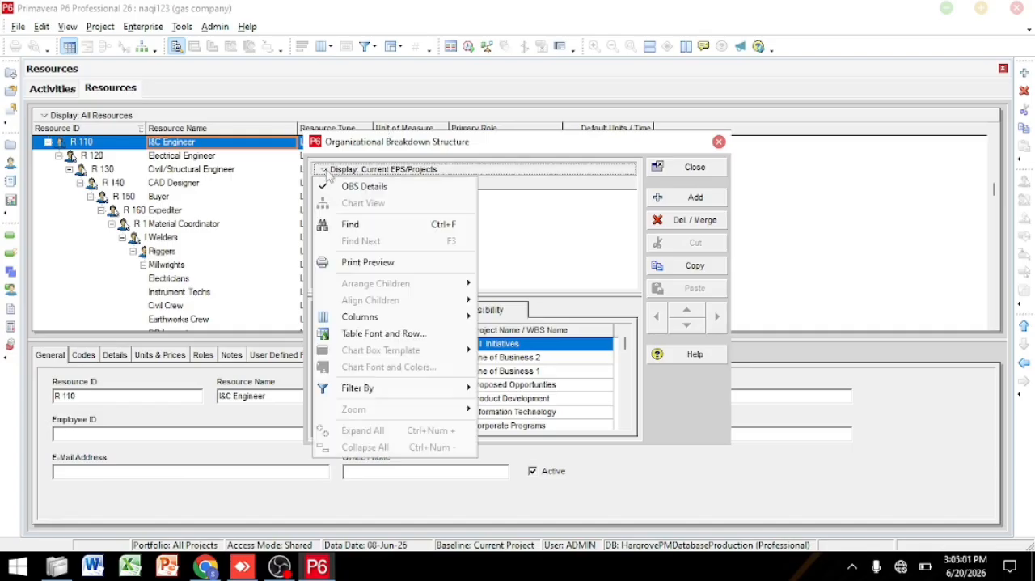
pyautogui.moveTo(393, 391)
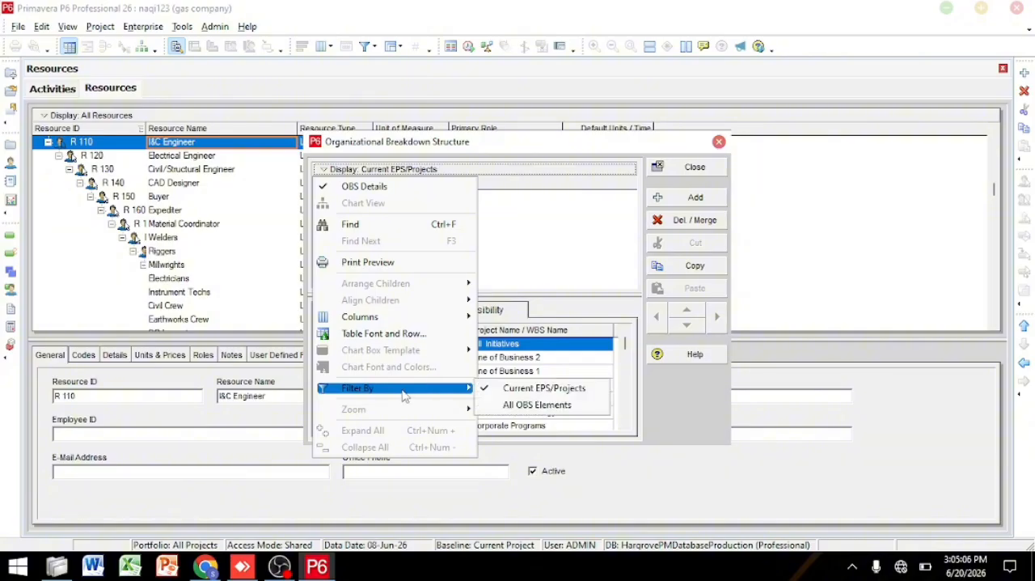
pyautogui.click(555, 405)
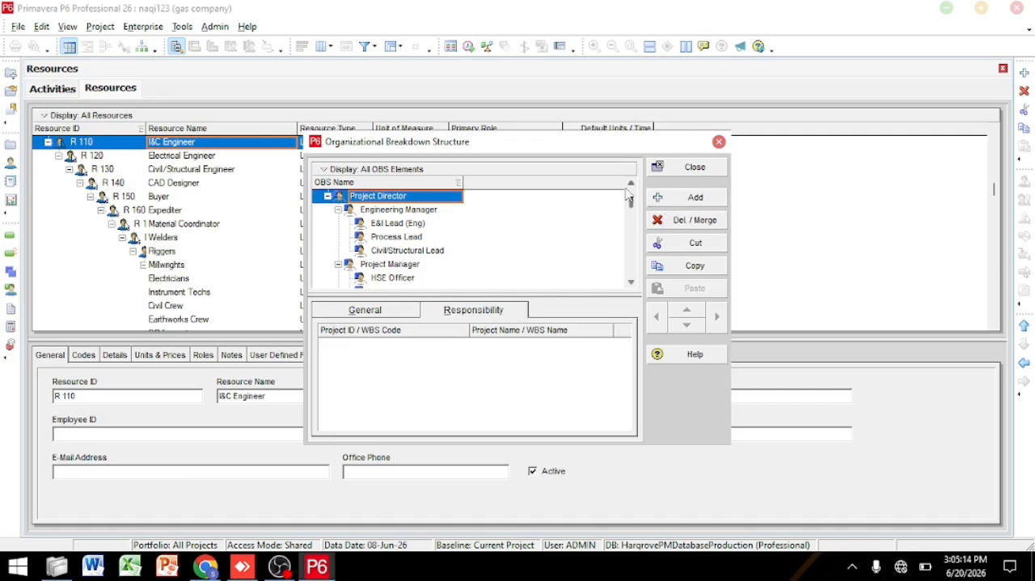
# Step: Look through the OBS hierarchy and add a new element directly under Enterprise, at the same level as Project Director
pyautogui.moveTo(631, 204); pyautogui.dragTo(632, 210)
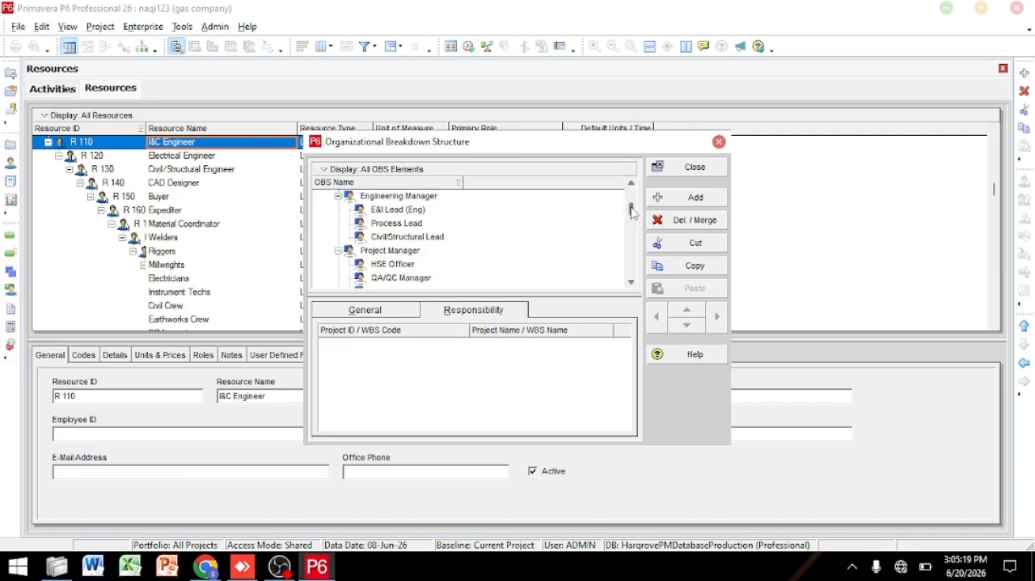
pyautogui.moveTo(631, 211)
pyautogui.mouseDown()
pyautogui.moveTo(632, 222)
pyautogui.moveTo(631, 199)
pyautogui.mouseUp()
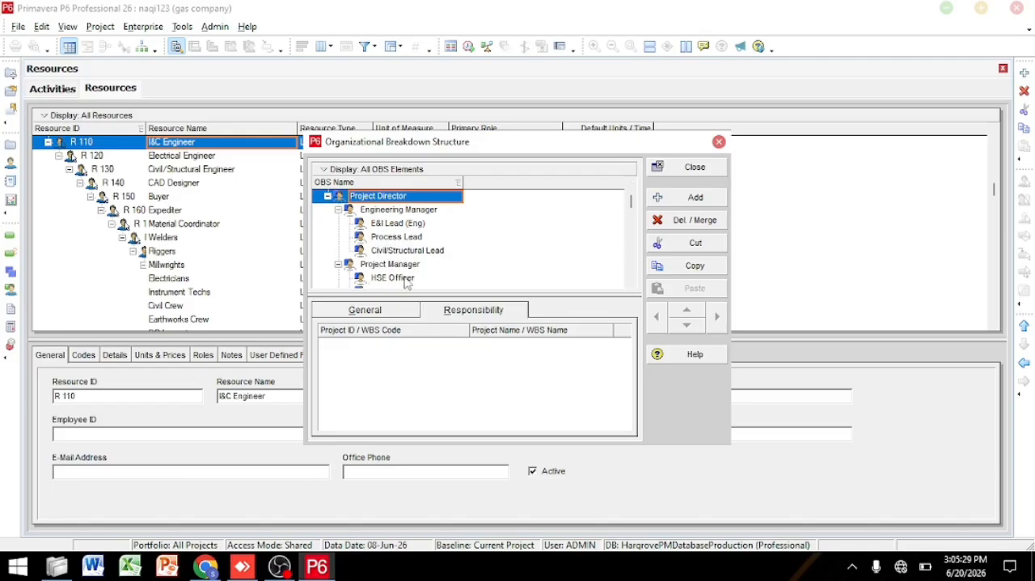
pyautogui.moveTo(635, 208); pyautogui.dragTo(636, 236)
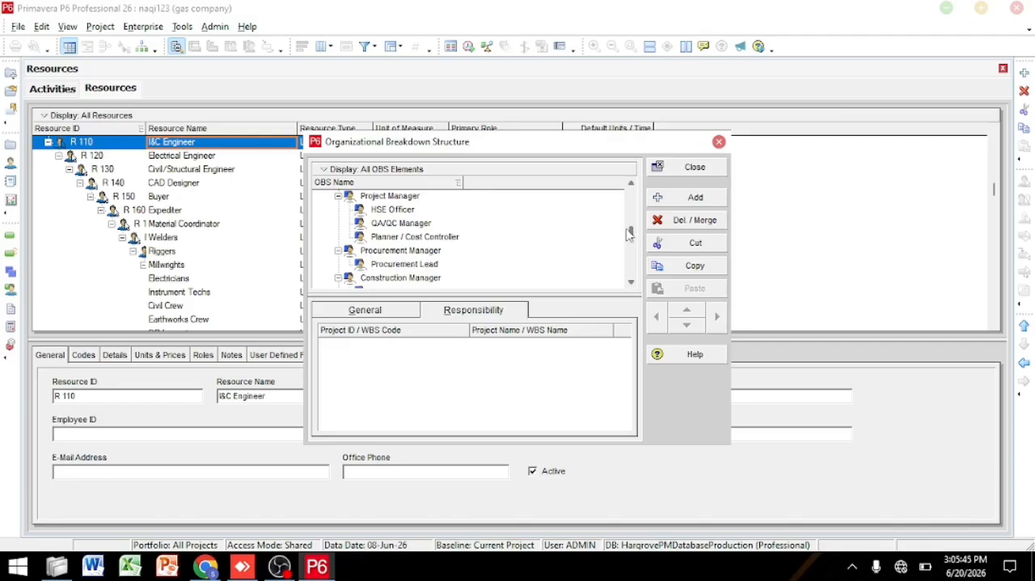
pyautogui.moveTo(633, 241); pyautogui.dragTo(633, 194)
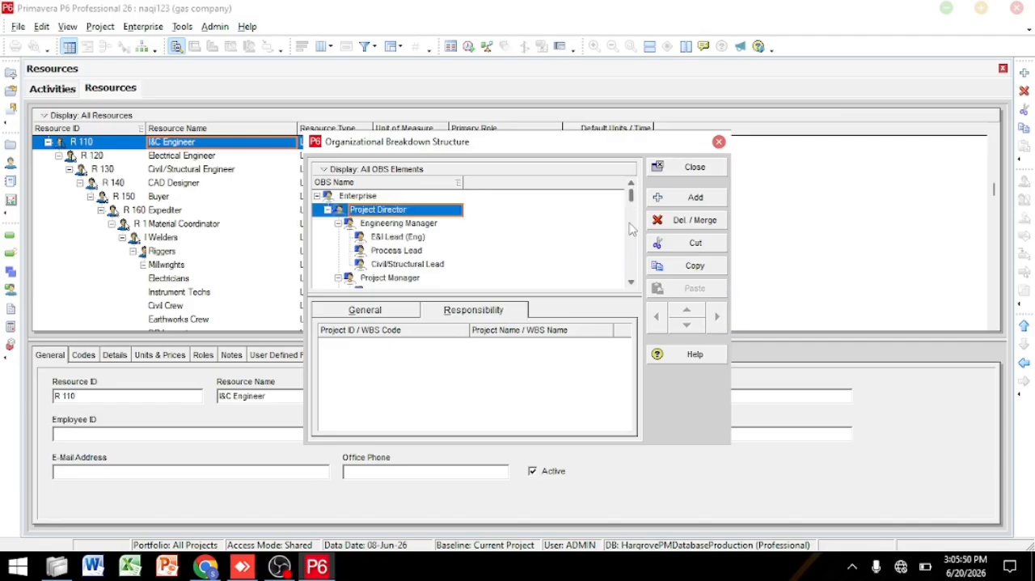
pyautogui.moveTo(633, 199); pyautogui.dragTo(628, 154)
pyautogui.click(692, 198)
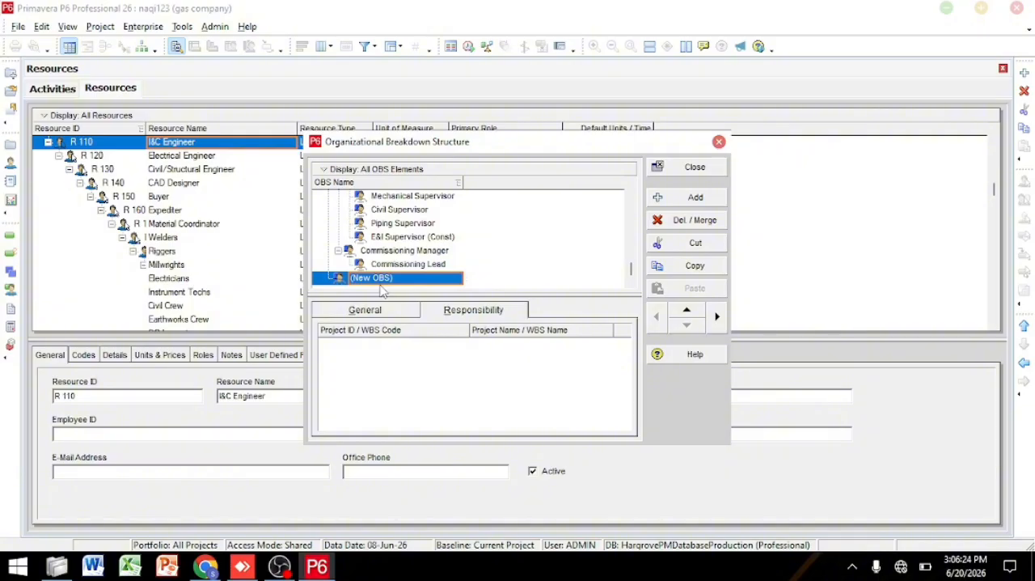
# Step: Try moving the new OBS element up and down the list and indenting and outdenting it in the hierarchy
pyautogui.click(697, 310)
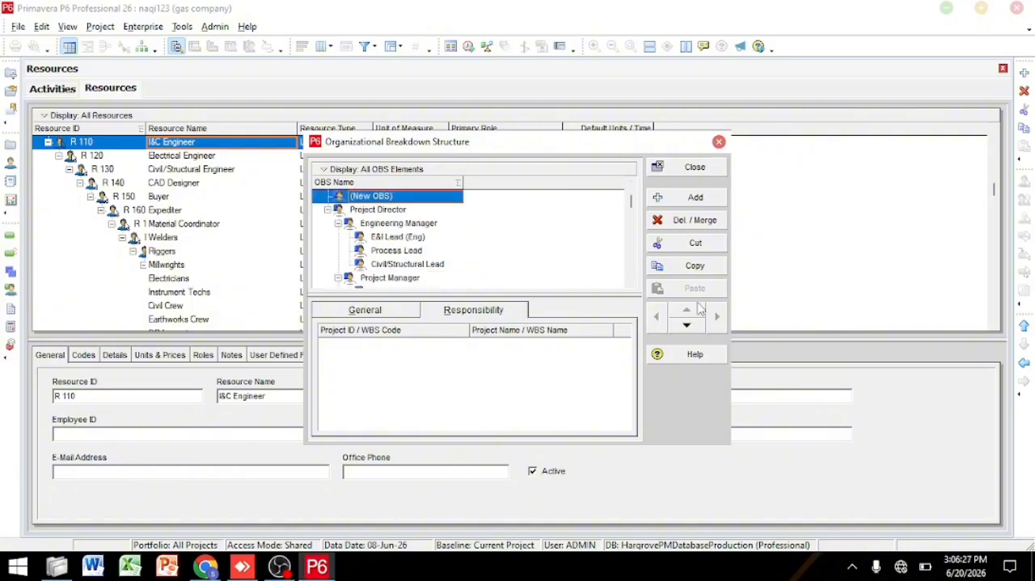
pyautogui.click(689, 324)
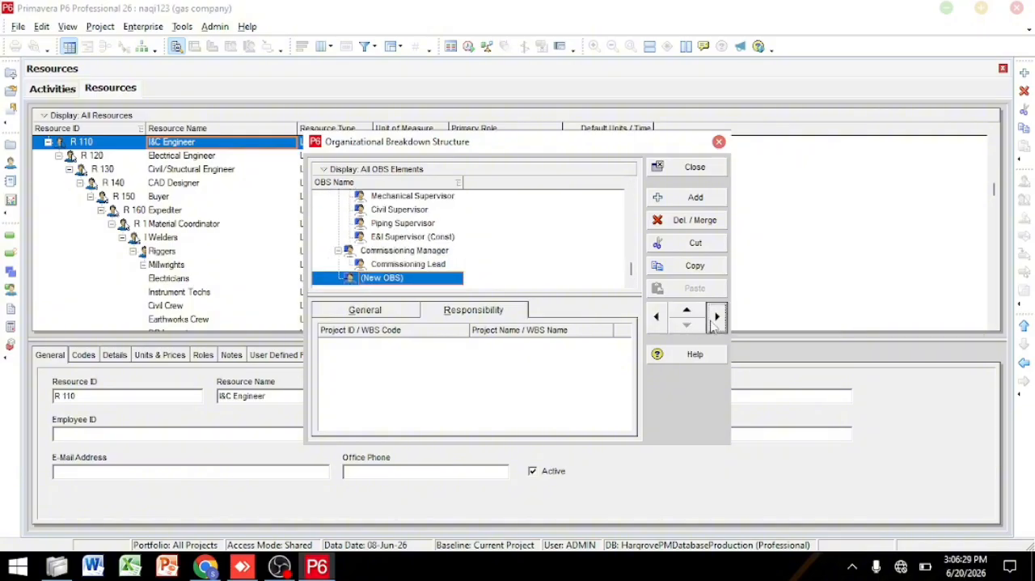
pyautogui.click(659, 320)
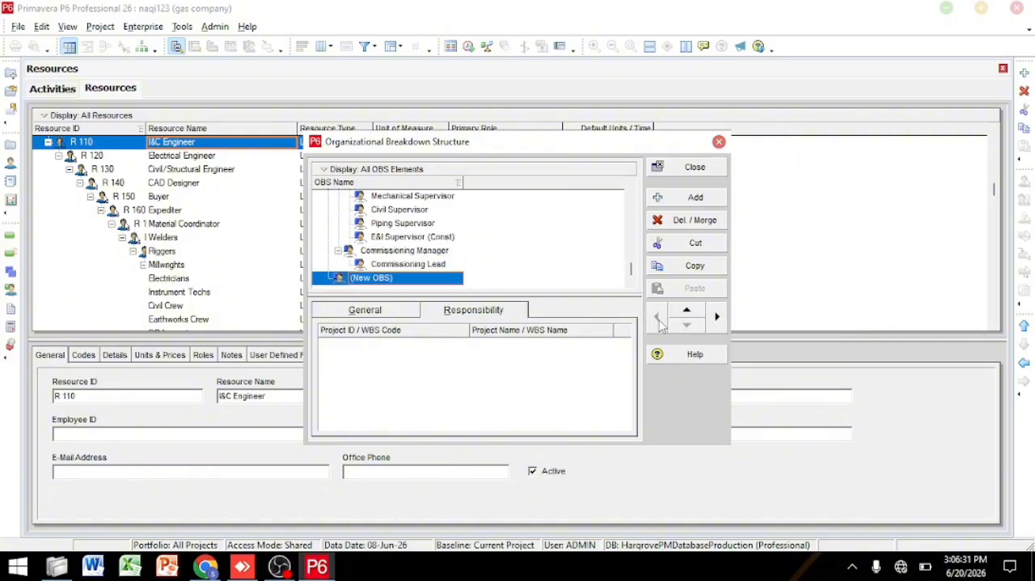
pyautogui.click(716, 316)
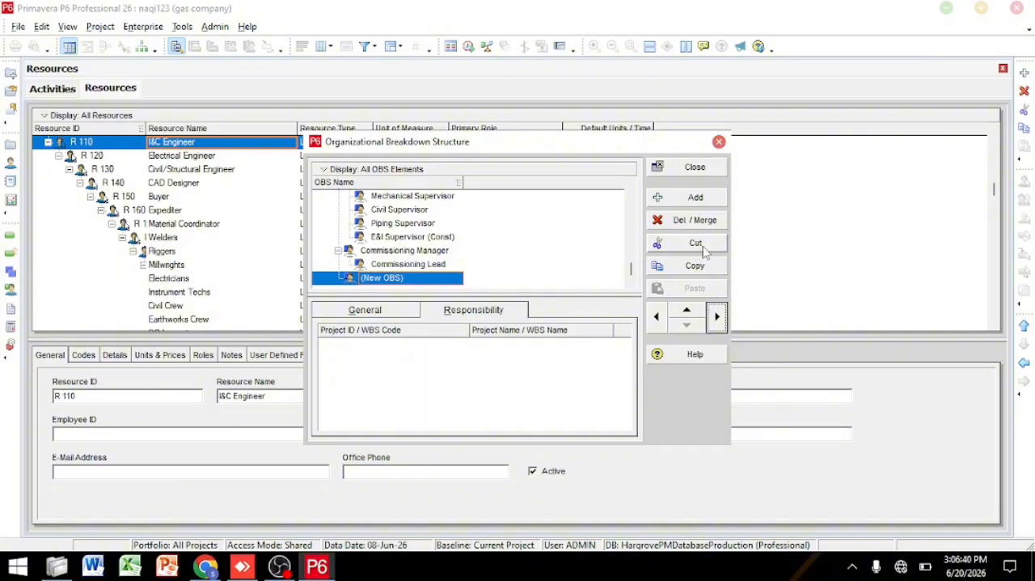
# Step: Delete the new OBS element, return to the start of the hierarchy, and close the Organizational Breakdown Structure
pyautogui.click(708, 220)
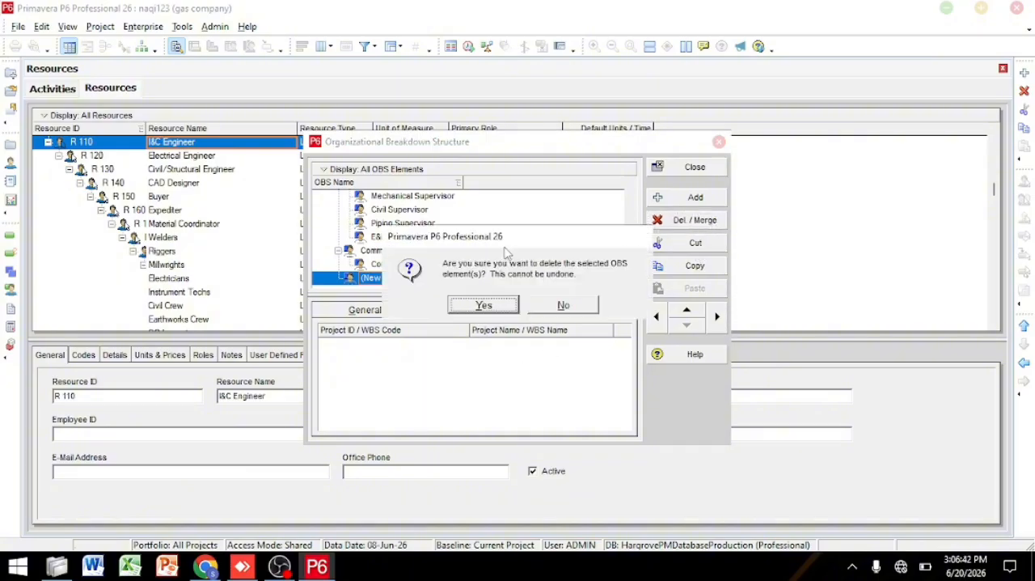
pyautogui.click(484, 306)
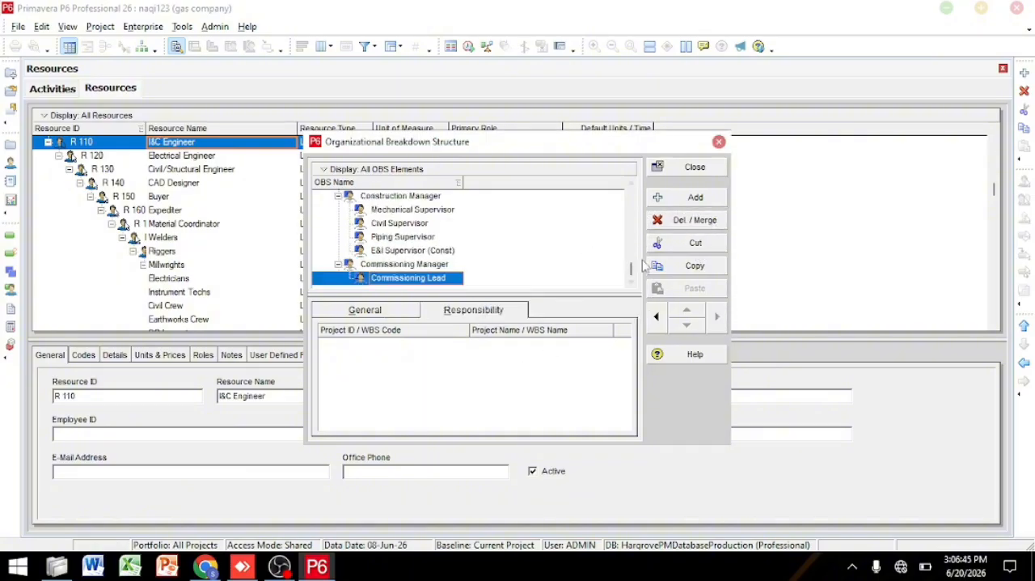
pyautogui.moveTo(630, 269); pyautogui.dragTo(634, 201)
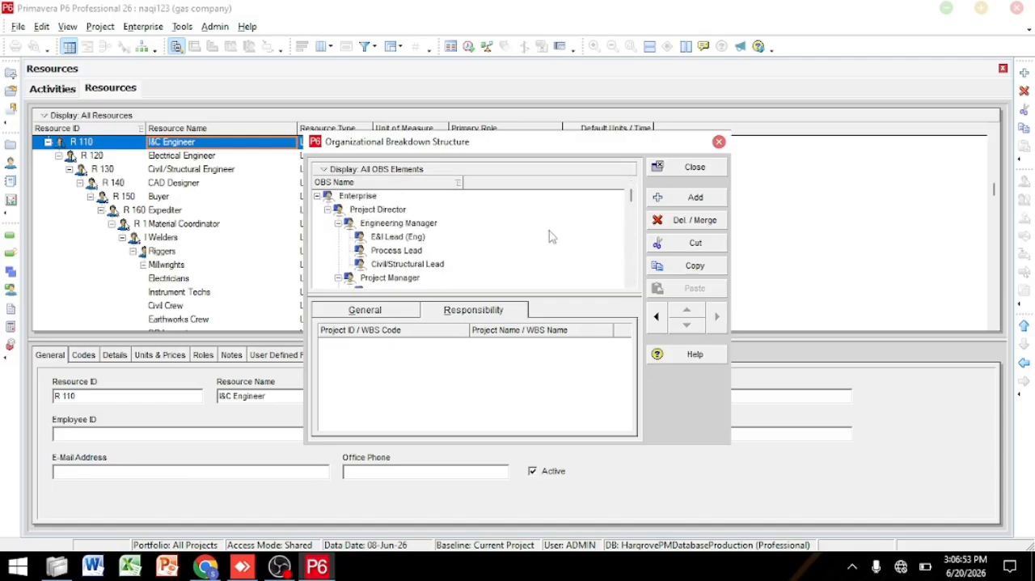
pyautogui.click(719, 142)
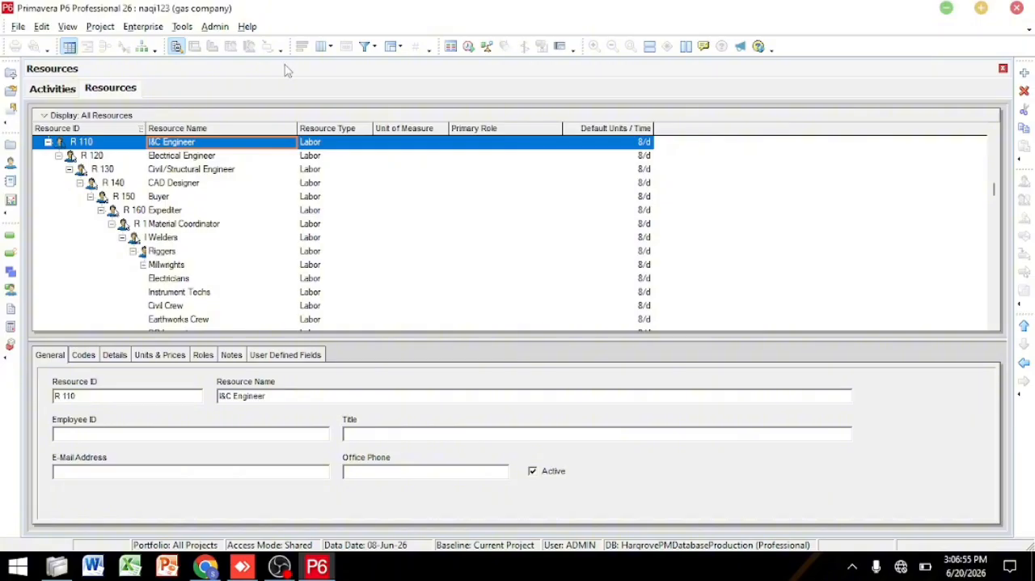
# Step: Open the project's WBS view and widen the table to show the Total Activities column
pyautogui.click(143, 27)
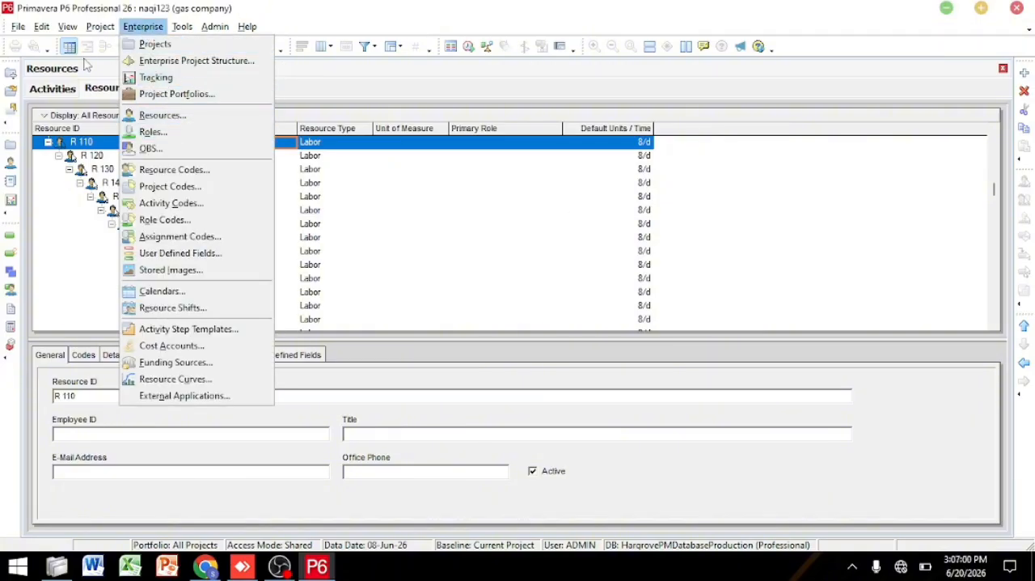
pyautogui.moveTo(97, 25)
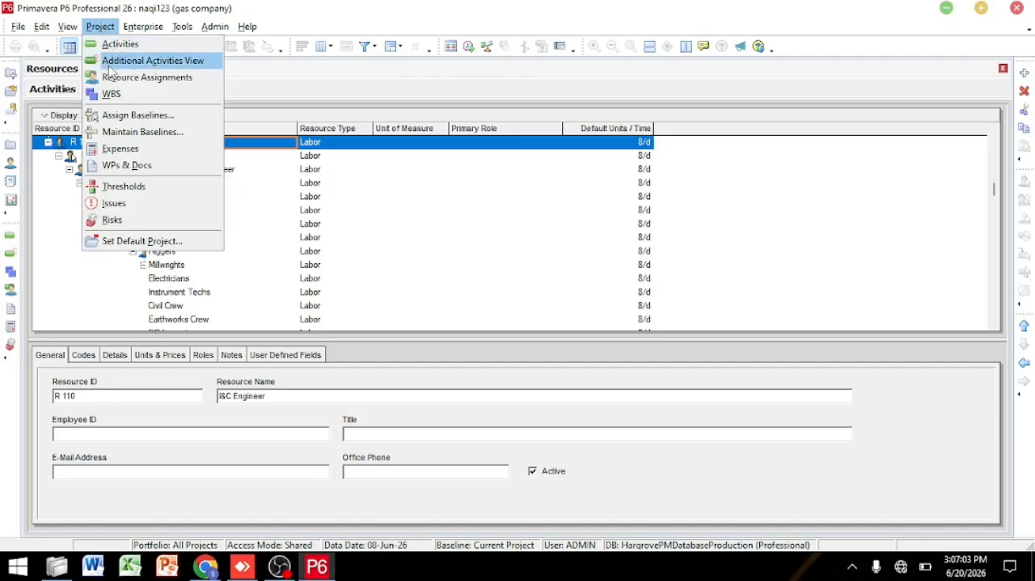
pyautogui.click(112, 94)
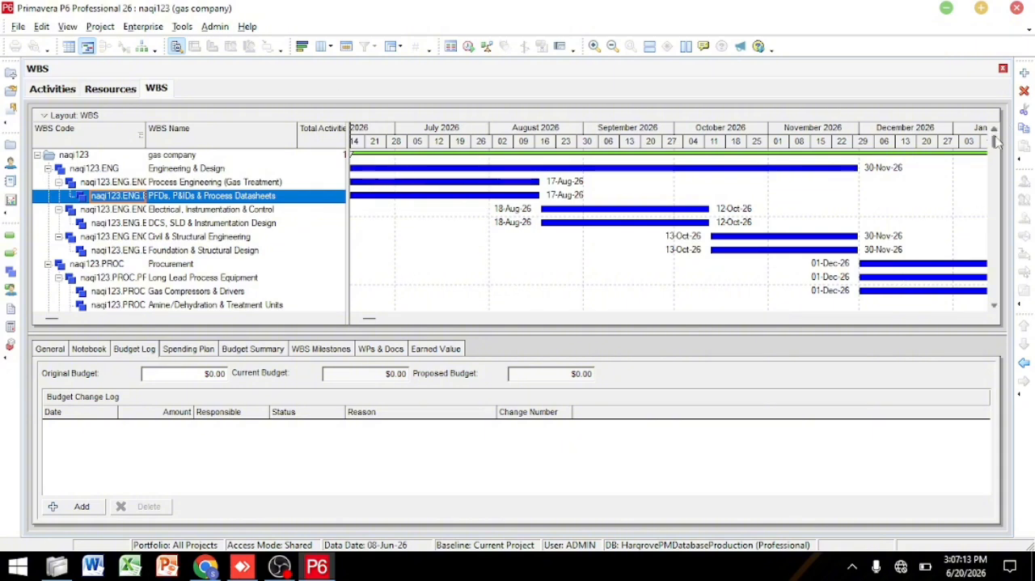
pyautogui.moveTo(996, 141); pyautogui.dragTo(987, 85)
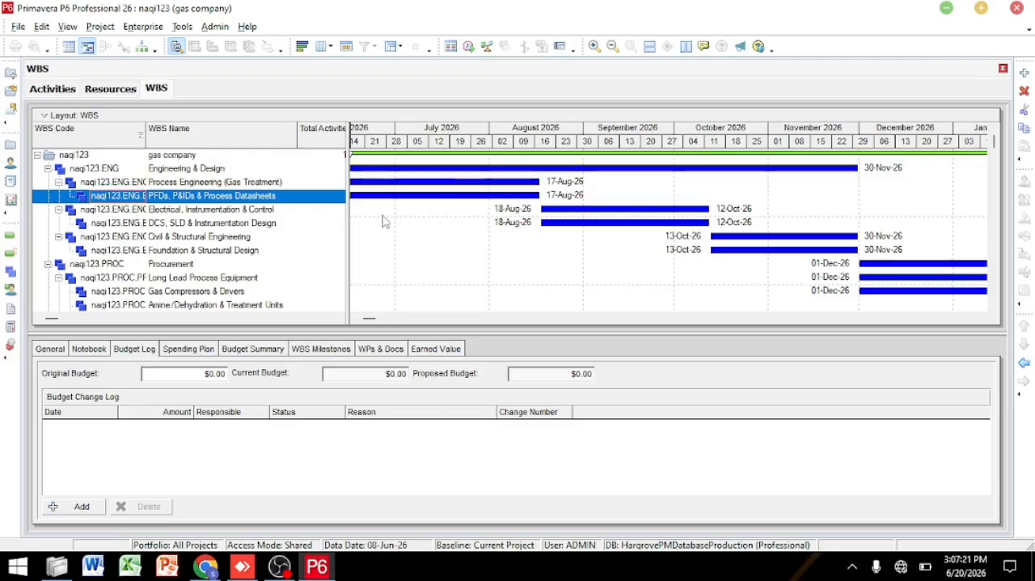
pyautogui.moveTo(349, 223); pyautogui.dragTo(420, 215)
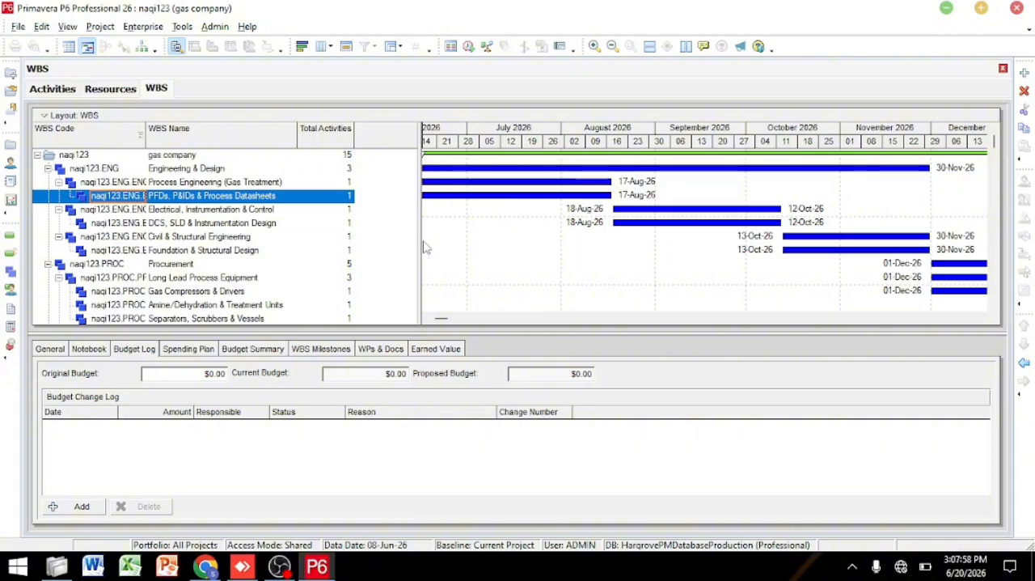
pyautogui.moveTo(420, 243); pyautogui.dragTo(559, 267)
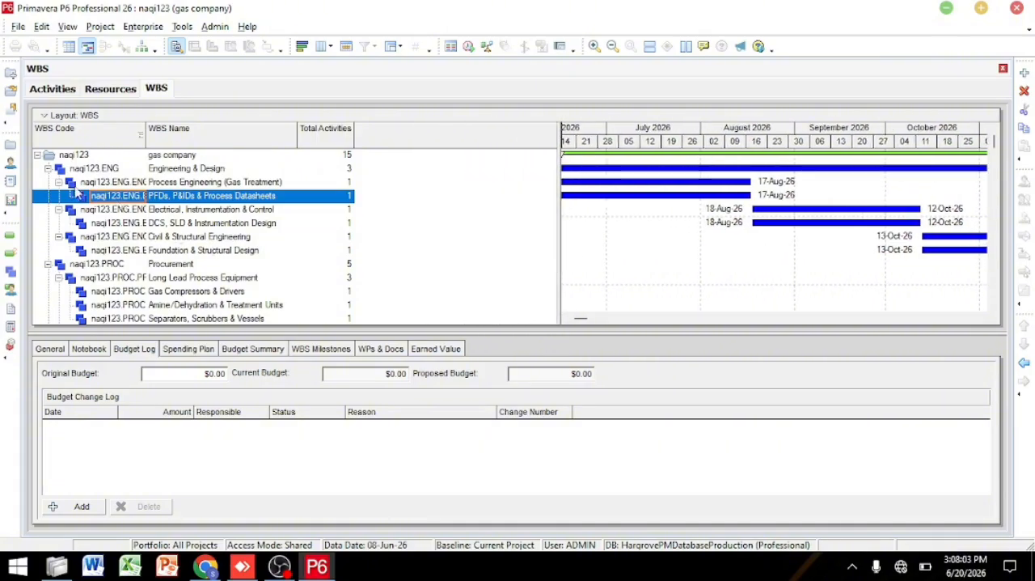
# Step: Look over the WBS layout options, close them without a change, and narrow the table to show more bars
pyautogui.click(50, 117)
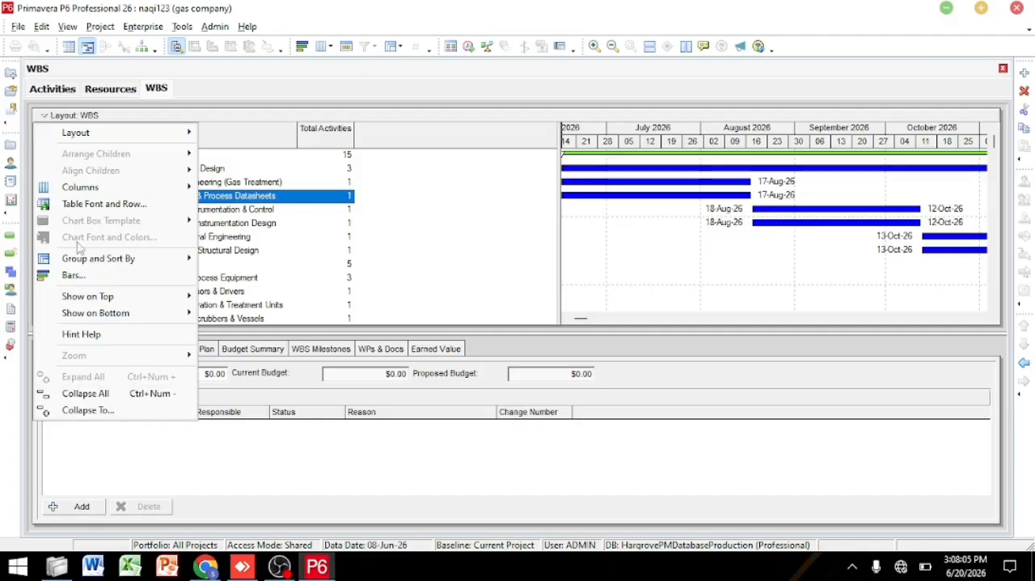
pyautogui.moveTo(81, 141)
pyautogui.click(465, 192)
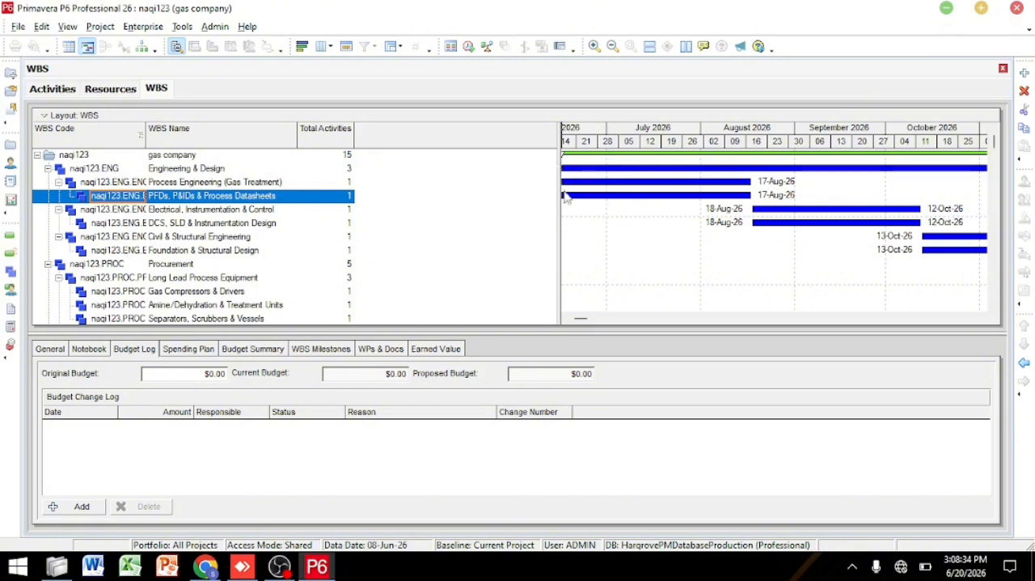
pyautogui.moveTo(558, 195); pyautogui.dragTo(458, 199)
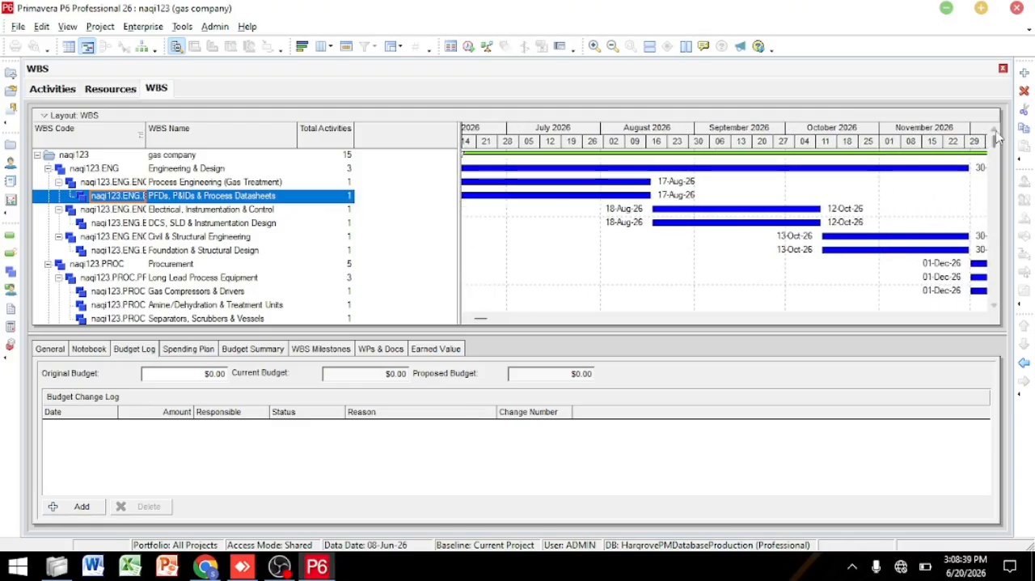
pyautogui.moveTo(995, 147); pyautogui.dragTo(1033, 137)
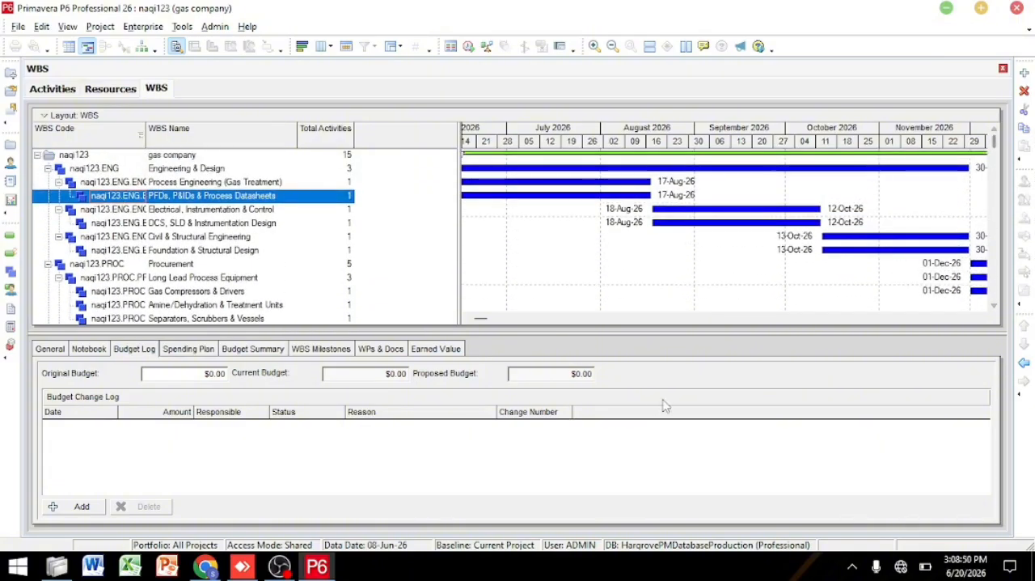
# Step: Expand the WBS Gantt chart across the full width and examine its bars from the June 2026 start into 2028 and back
pyautogui.moveTo(460, 251); pyautogui.dragTo(22, 283)
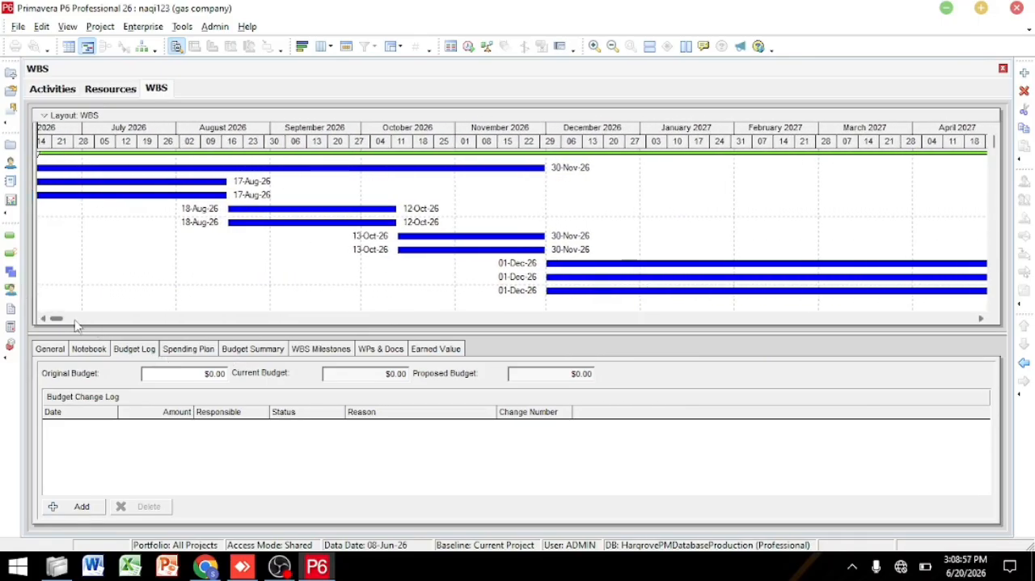
pyautogui.moveTo(56, 321); pyautogui.dragTo(32, 321)
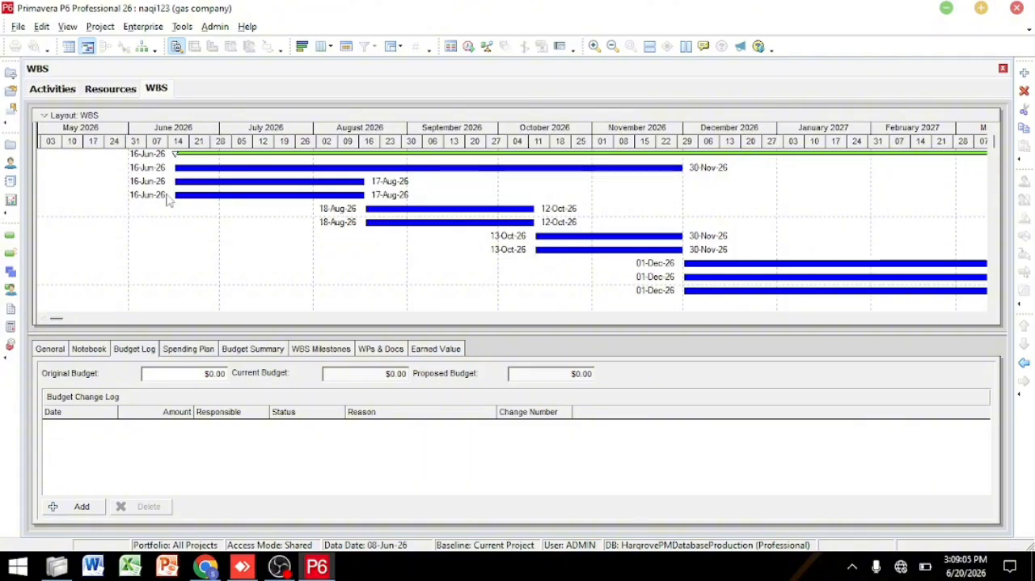
pyautogui.click(143, 157)
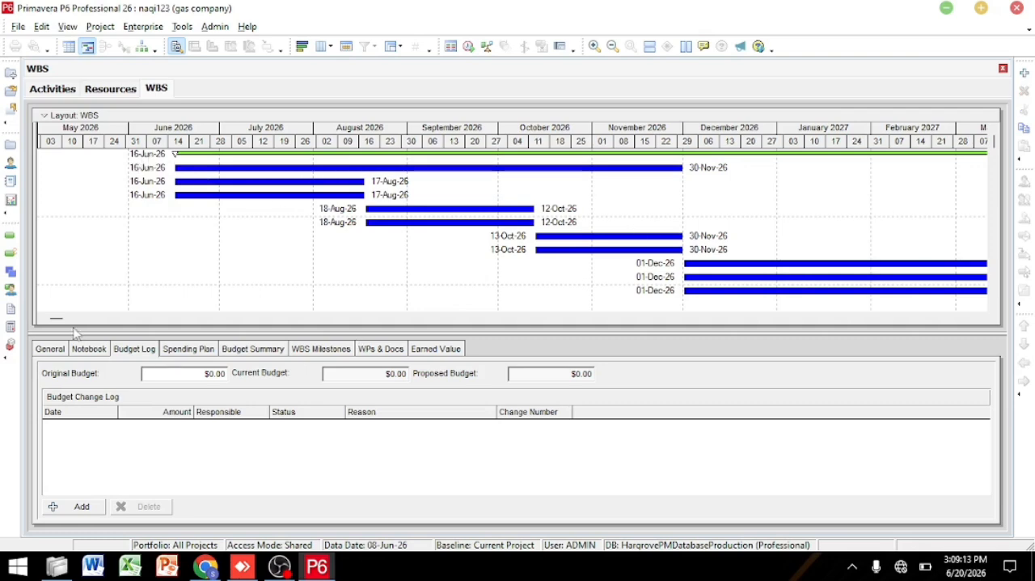
pyautogui.moveTo(56, 317); pyautogui.dragTo(388, 309)
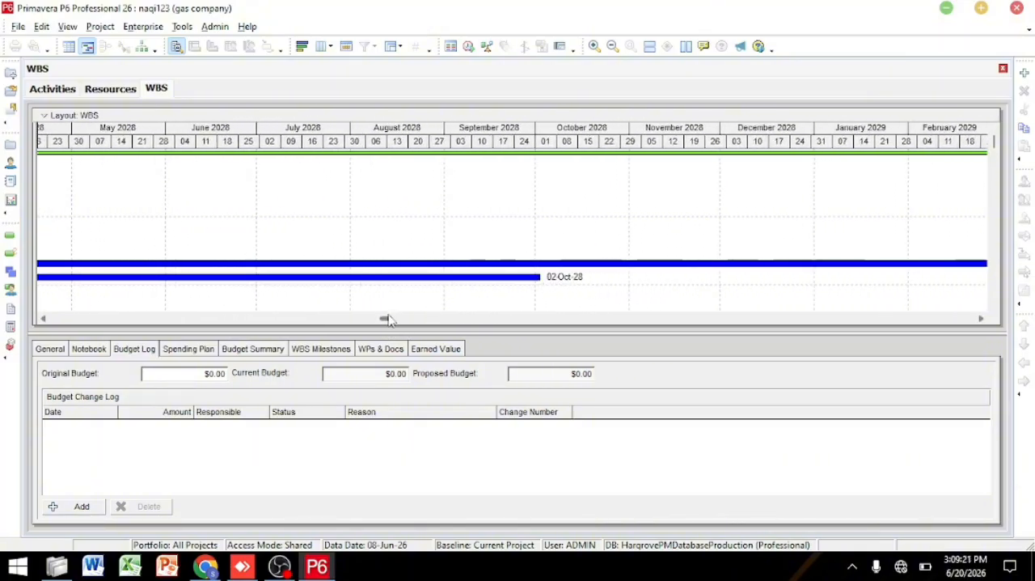
pyautogui.moveTo(388, 316); pyautogui.dragTo(59, 324)
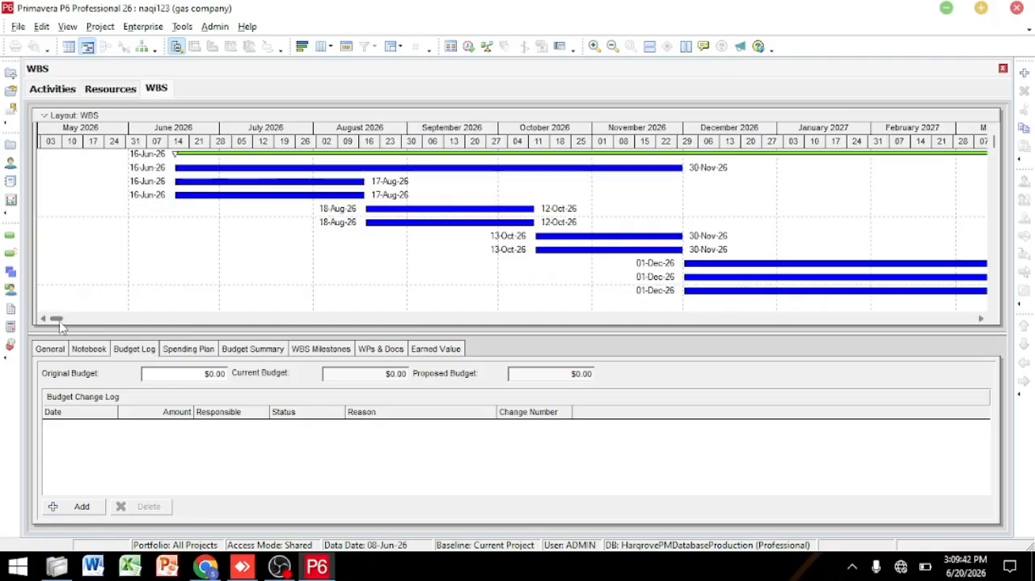
pyautogui.moveTo(61, 322); pyautogui.dragTo(126, 447)
pyautogui.click(544, 203)
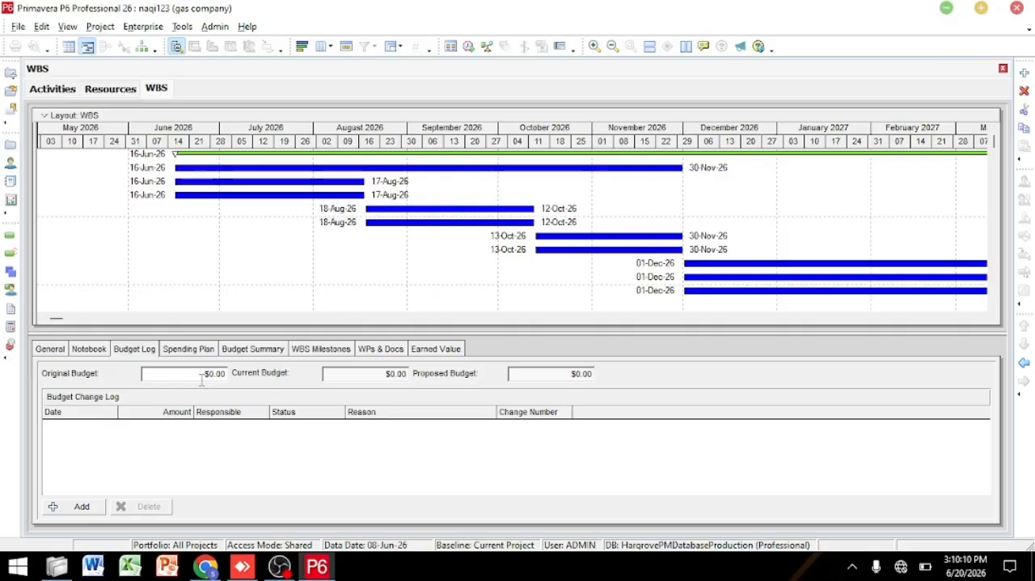
# Step: Review all the detail pages of the PFDs, P&IDs & Process Datasheets WBS element, from General through Earned Value, and return to General
pyautogui.click(50, 349)
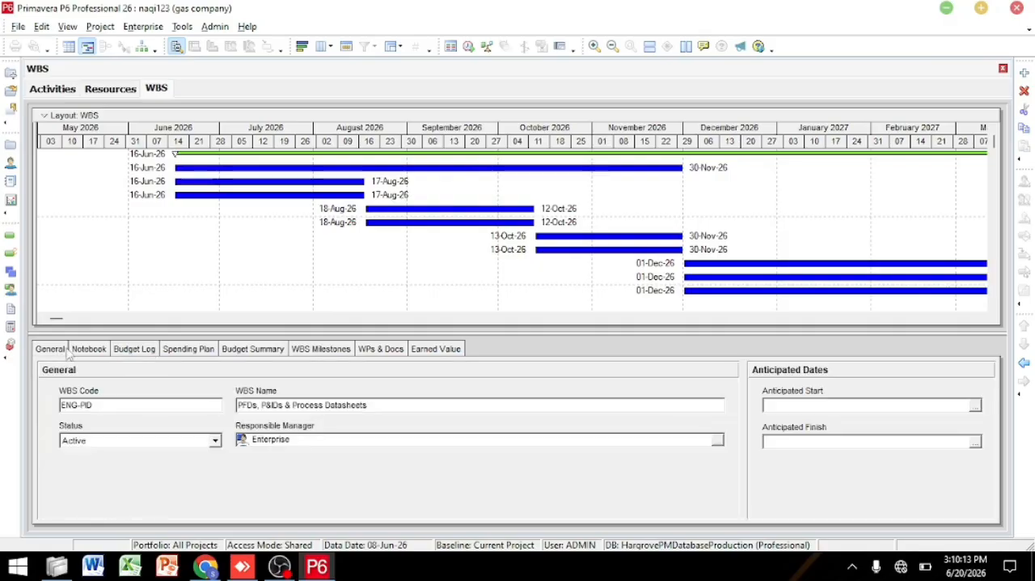
pyautogui.click(87, 352)
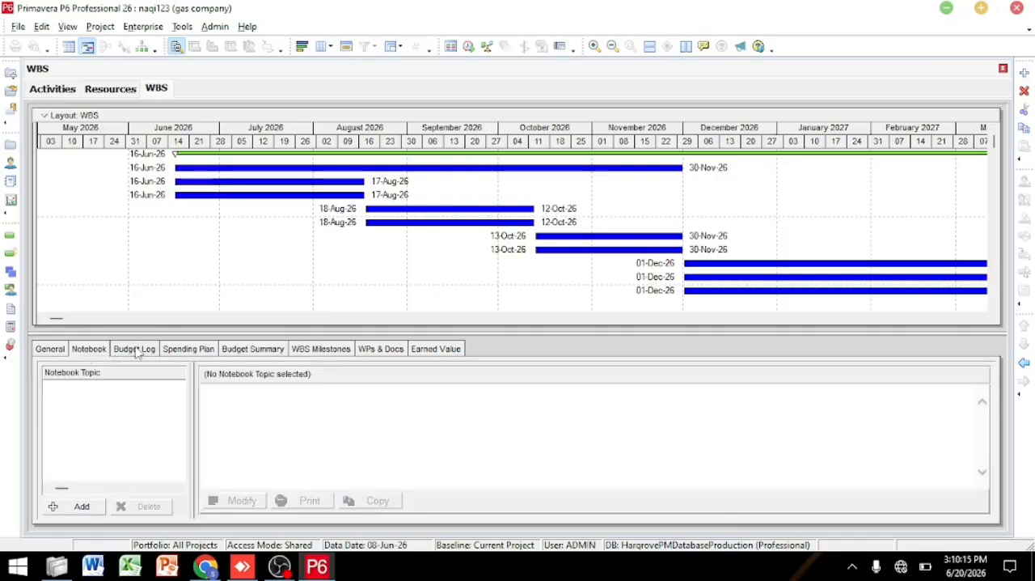
pyautogui.click(136, 350)
pyautogui.click(188, 349)
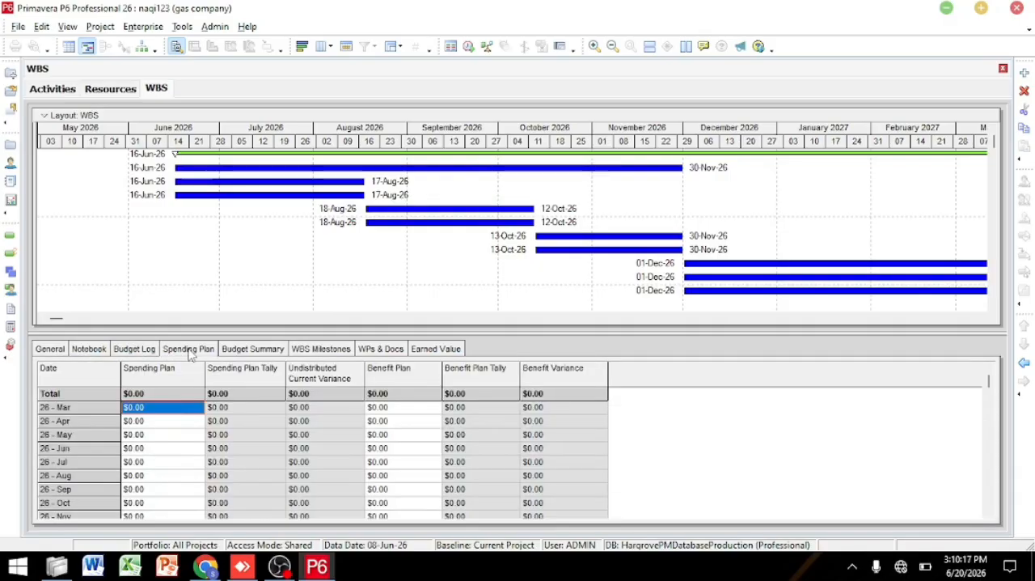
pyautogui.click(268, 353)
pyautogui.click(316, 349)
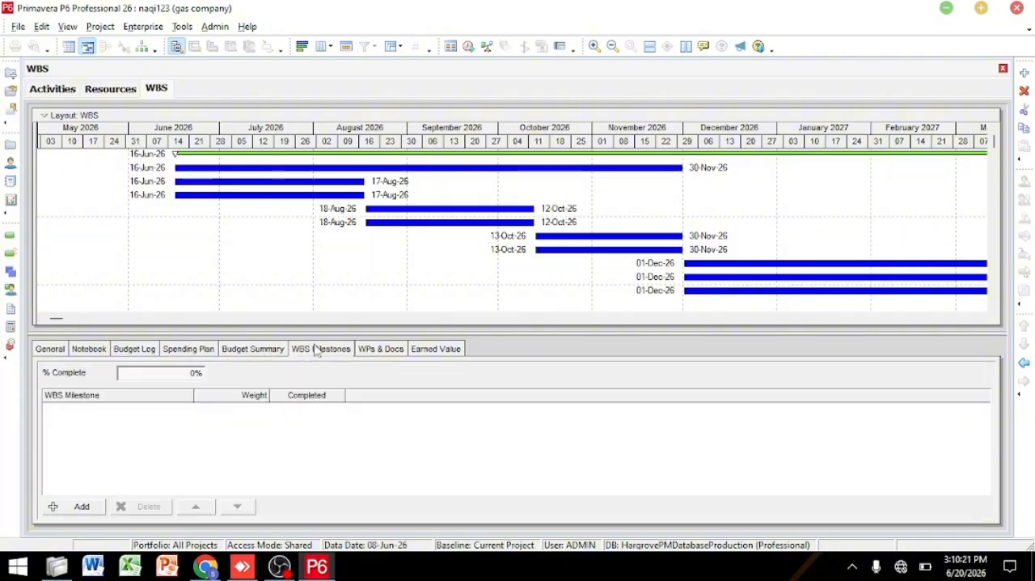
pyautogui.click(390, 352)
pyautogui.click(439, 352)
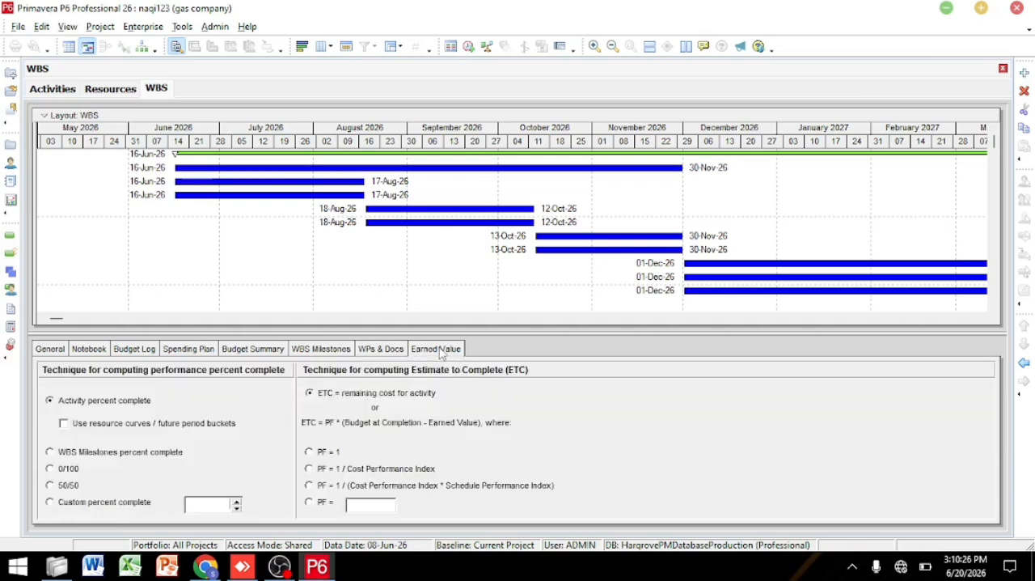
pyautogui.click(55, 349)
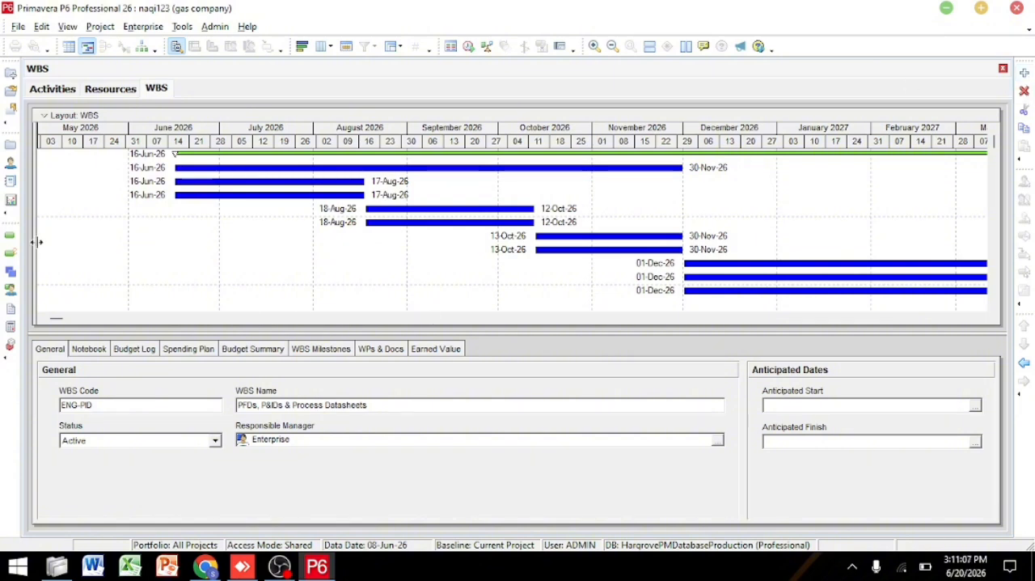
# Step: Bring back the WBS table beside the Gantt chart and add a new WBS element under Engineering & Design
pyautogui.moveTo(36, 241); pyautogui.dragTo(620, 224)
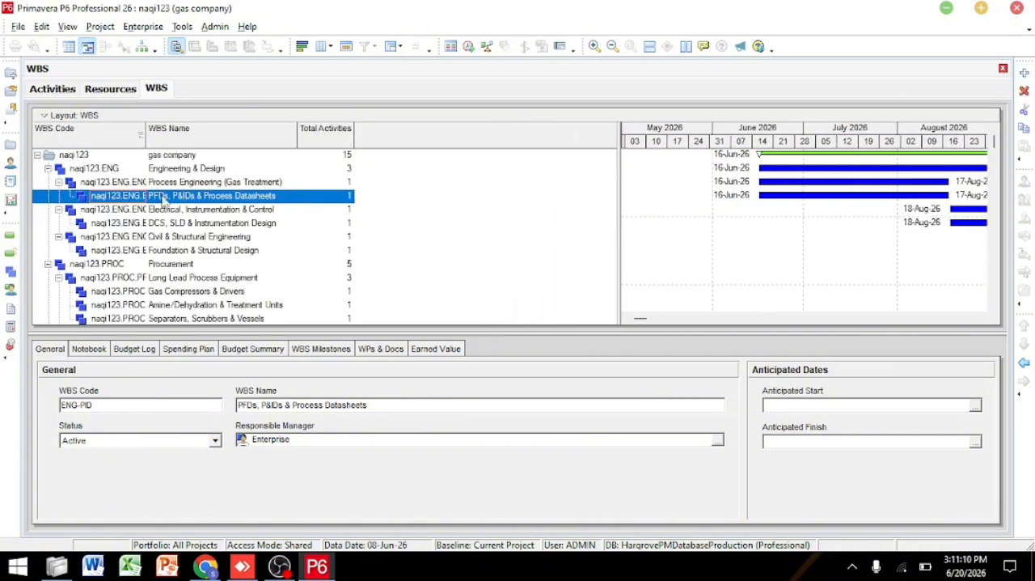
pyautogui.click(170, 168)
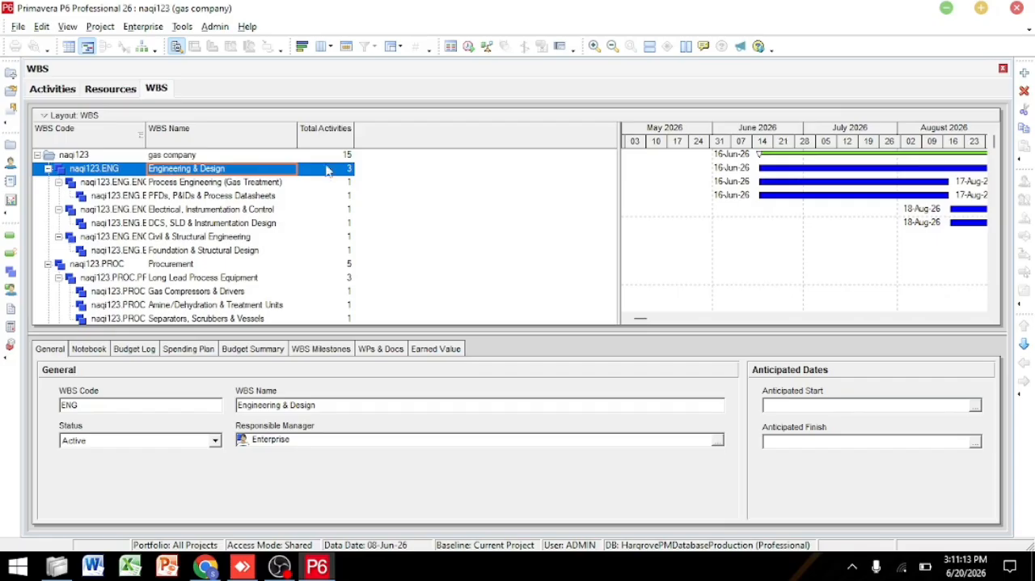
pyautogui.click(1024, 75)
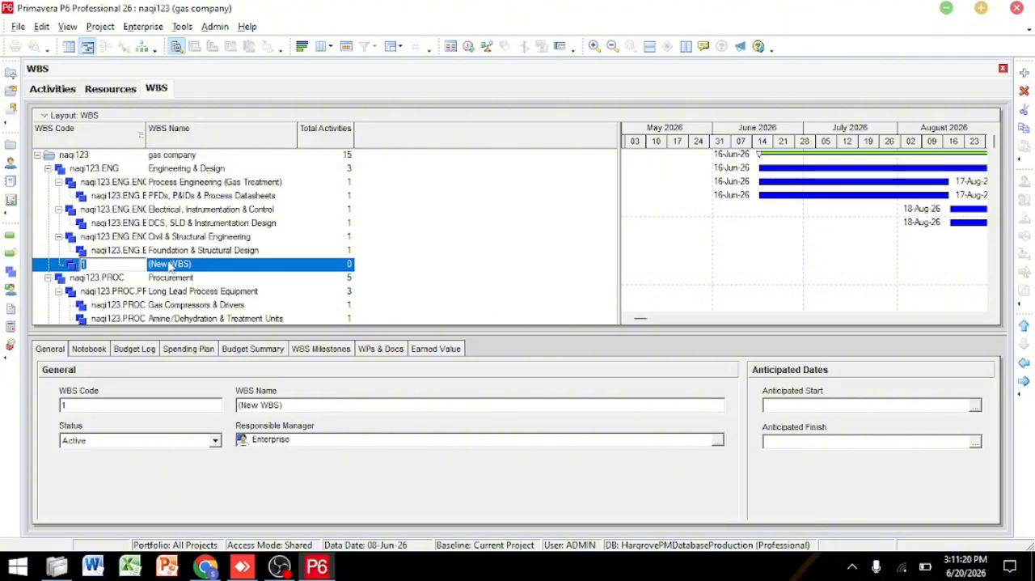
pyautogui.click(78, 404)
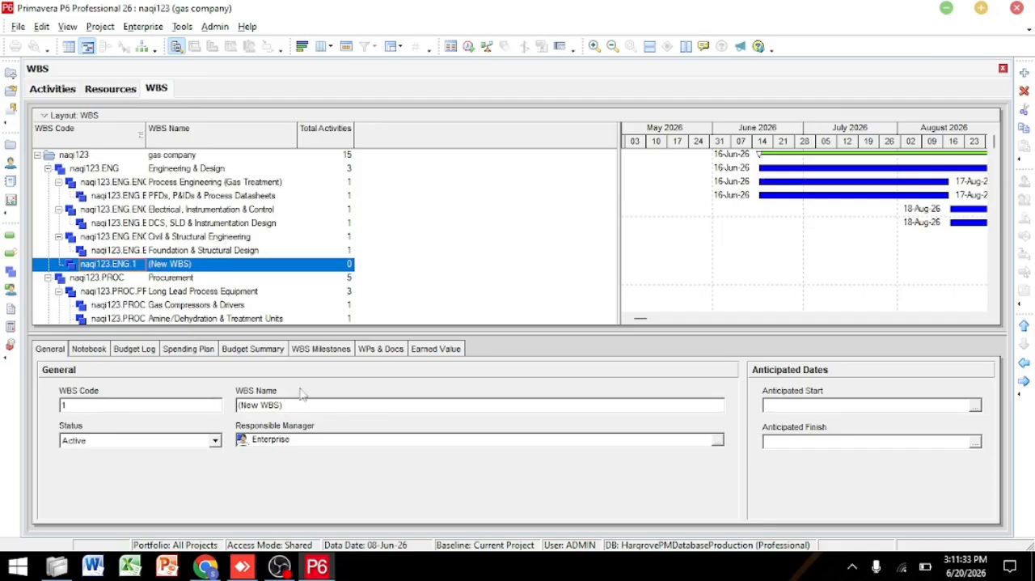
# Step: Delete the unnamed new WBS element under Engineering & Design
pyautogui.click(241, 268)
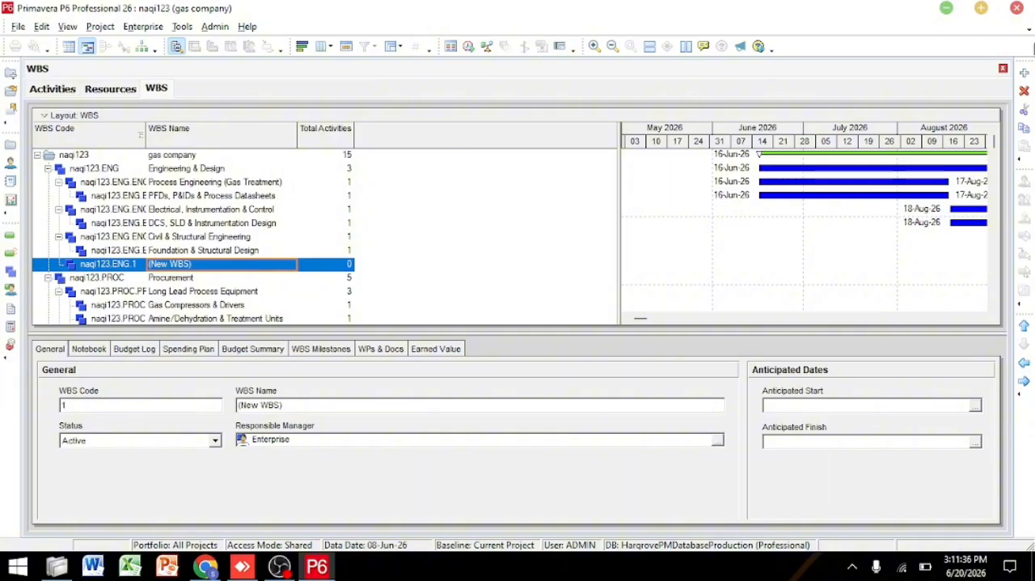
pyautogui.click(1024, 92)
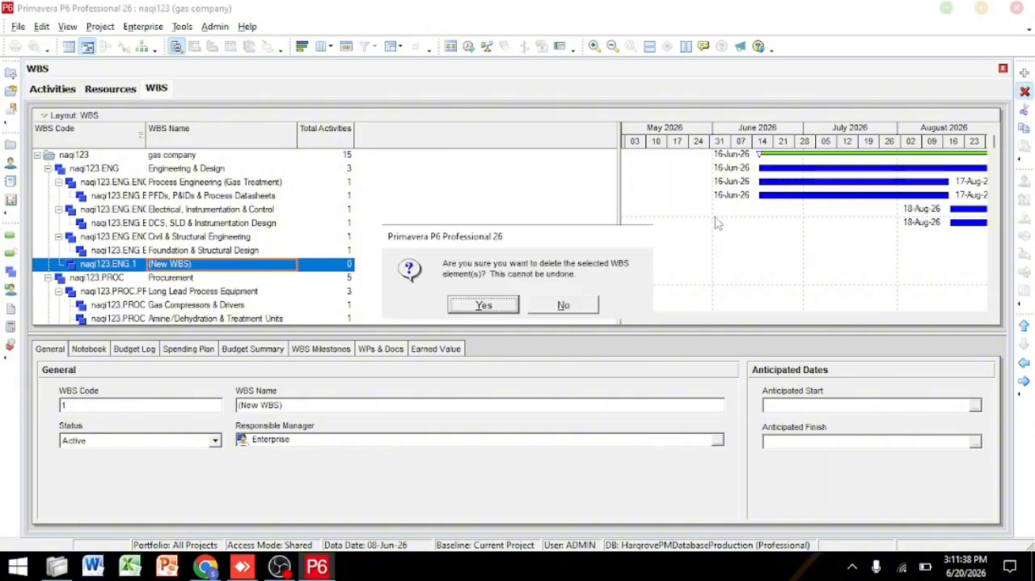
pyautogui.click(484, 303)
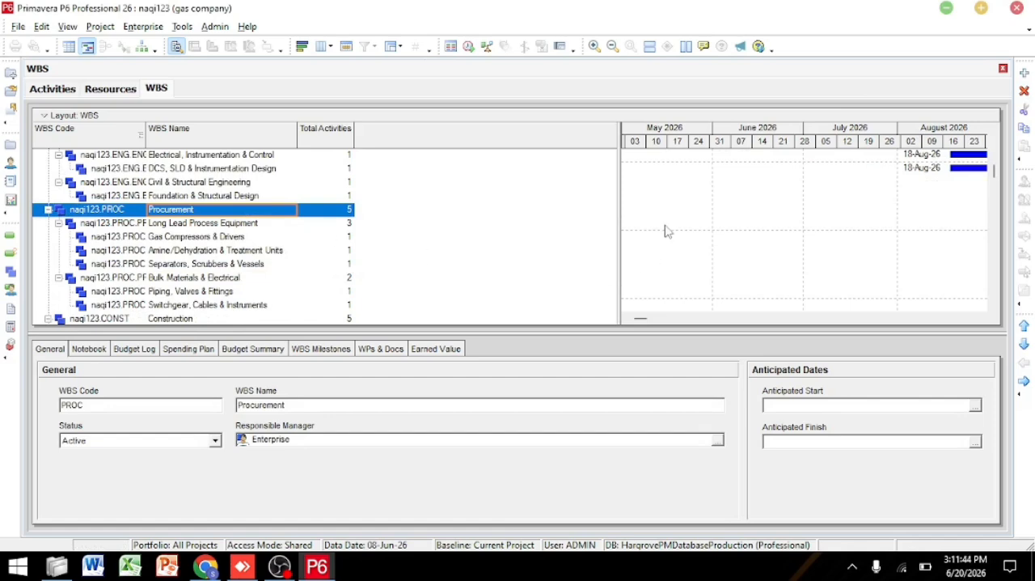
# Step: Look over the remaining WBS elements down to Project Management & HSE, and revisit the resources list
pyautogui.moveTo(997, 179); pyautogui.dragTo(994, 291)
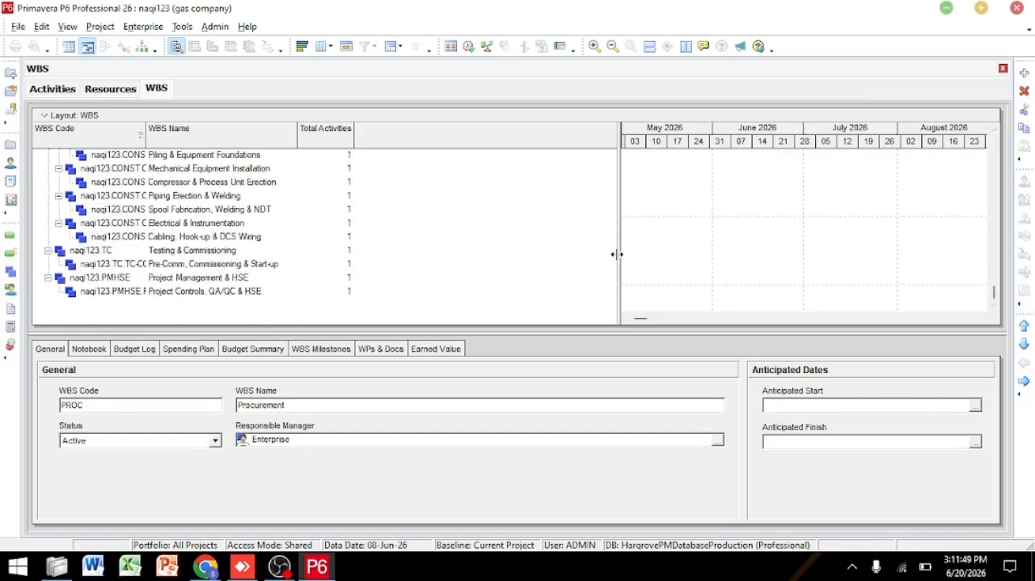
pyautogui.moveTo(617, 254); pyautogui.dragTo(147, 349)
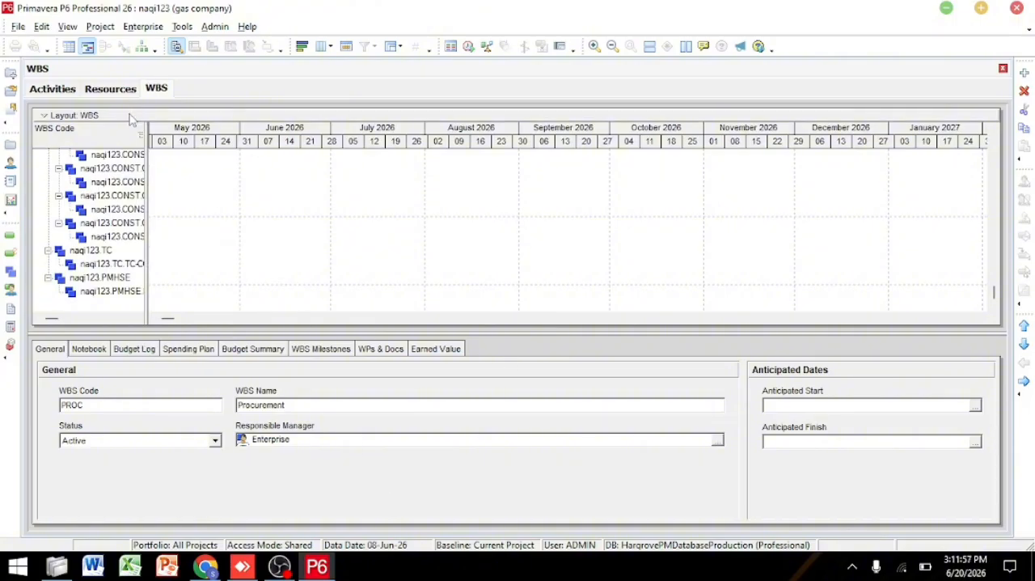
pyautogui.click(112, 89)
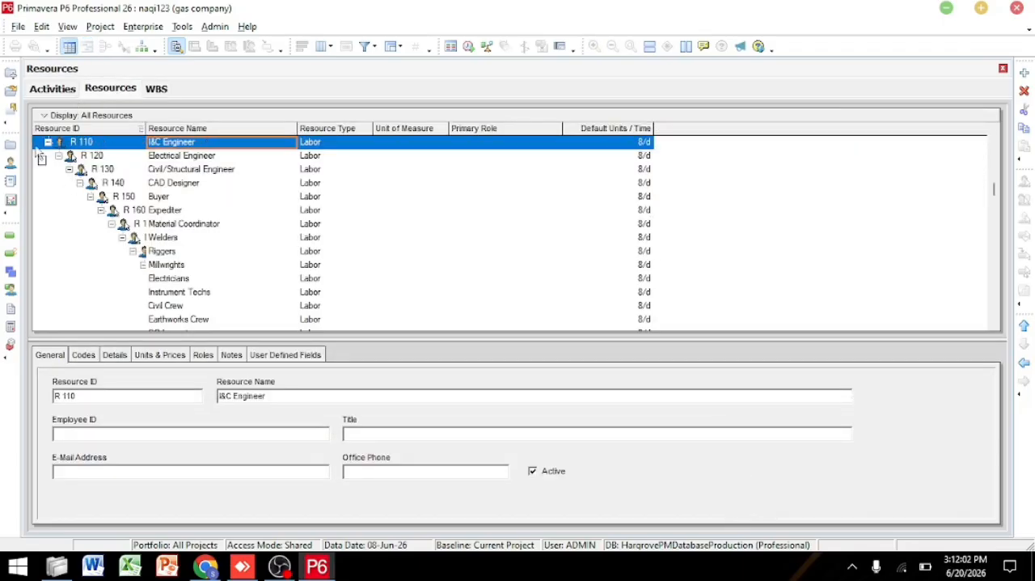
# Step: View the project's activities and examine the table from Engineering & Design through Procurement to Construction and back
pyautogui.click(52, 89)
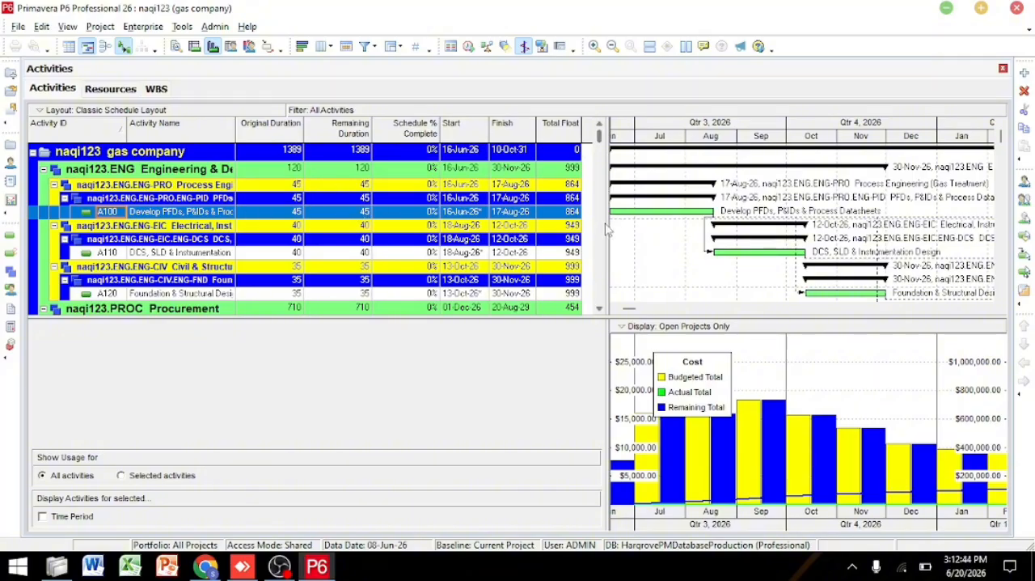
pyautogui.moveTo(605, 227); pyautogui.dragTo(644, 228)
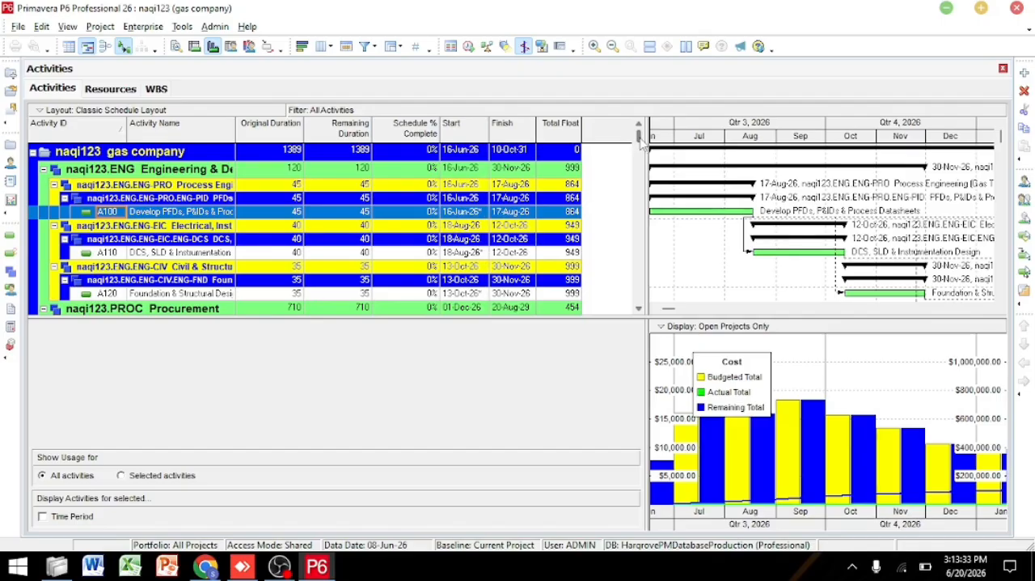
pyautogui.moveTo(640, 139); pyautogui.dragTo(640, 161)
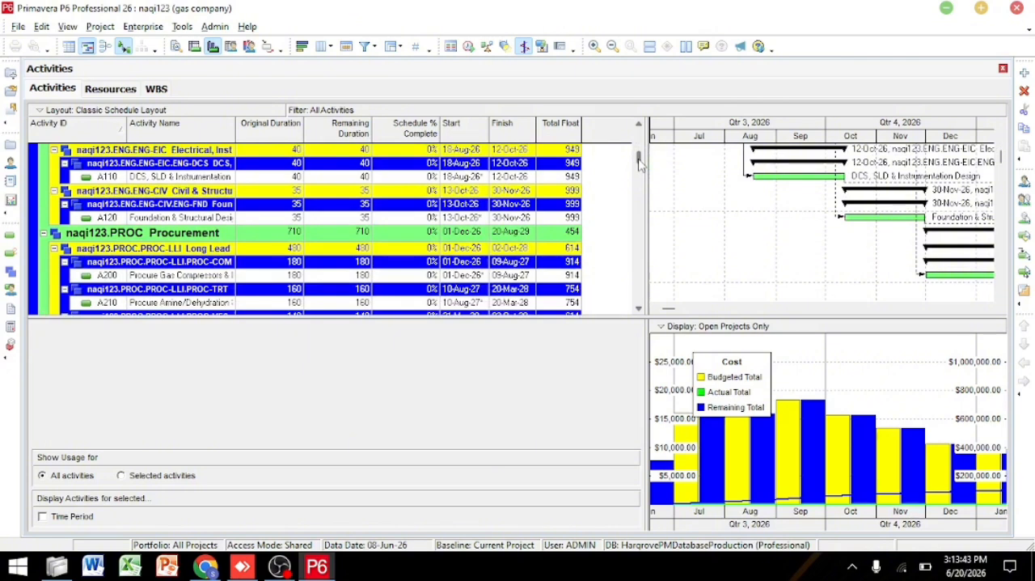
pyautogui.moveTo(639, 164); pyautogui.dragTo(640, 190)
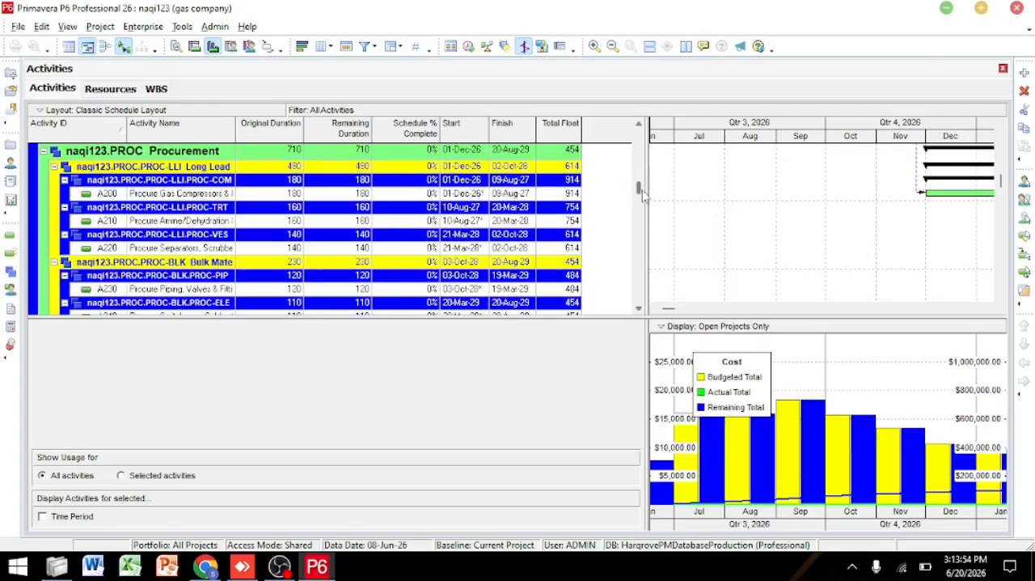
pyautogui.moveTo(640, 194); pyautogui.dragTo(641, 238)
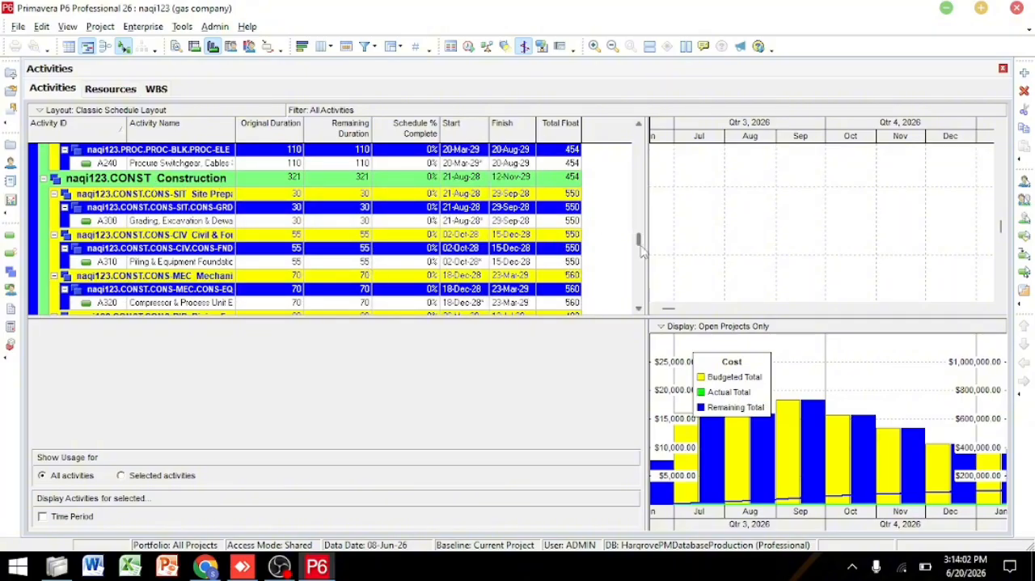
pyautogui.moveTo(639, 250); pyautogui.dragTo(614, 159)
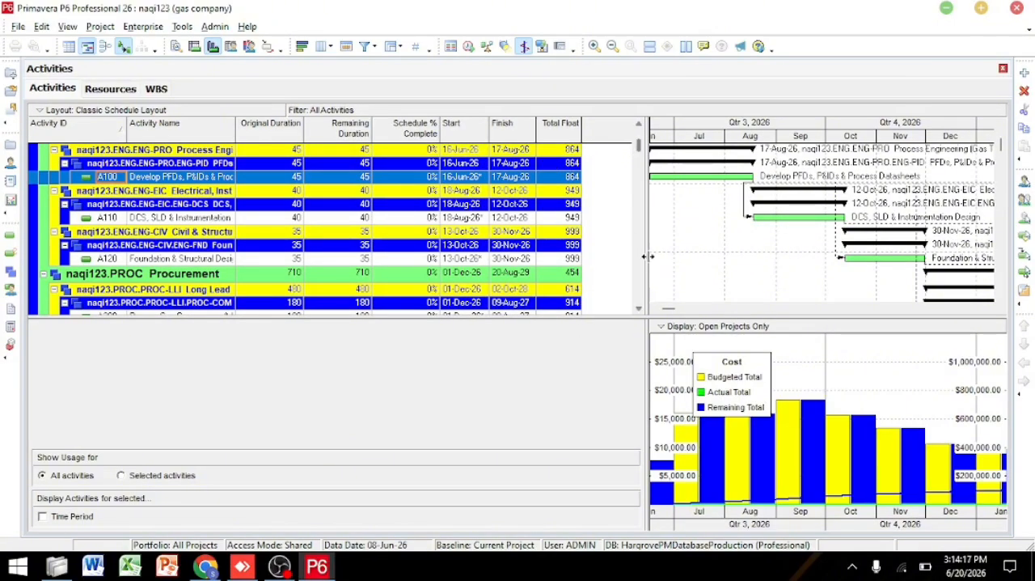
# Step: Expand the activity Gantt chart and cost histogram across the full width and examine them from 2026 to the end of 2031
pyautogui.moveTo(647, 257); pyautogui.dragTo(34, 306)
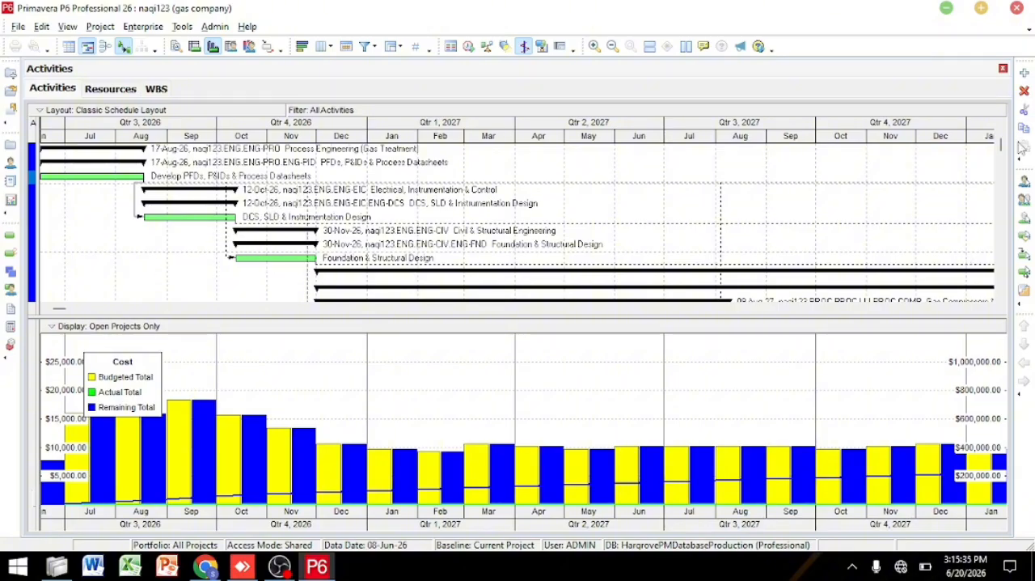
pyautogui.scroll(-2, 1007, 158)
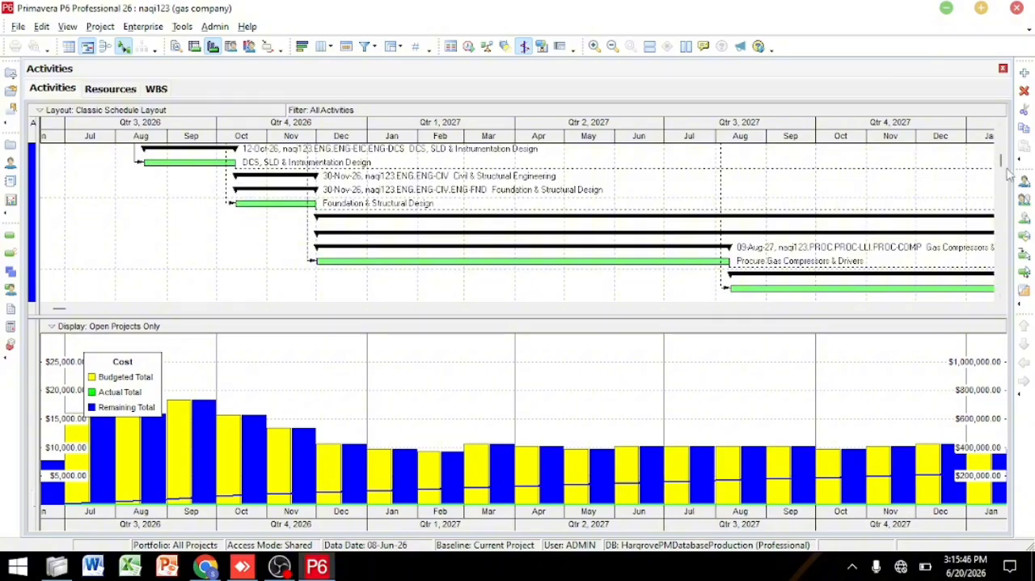
pyautogui.moveTo(1000, 163); pyautogui.dragTo(1000, 146)
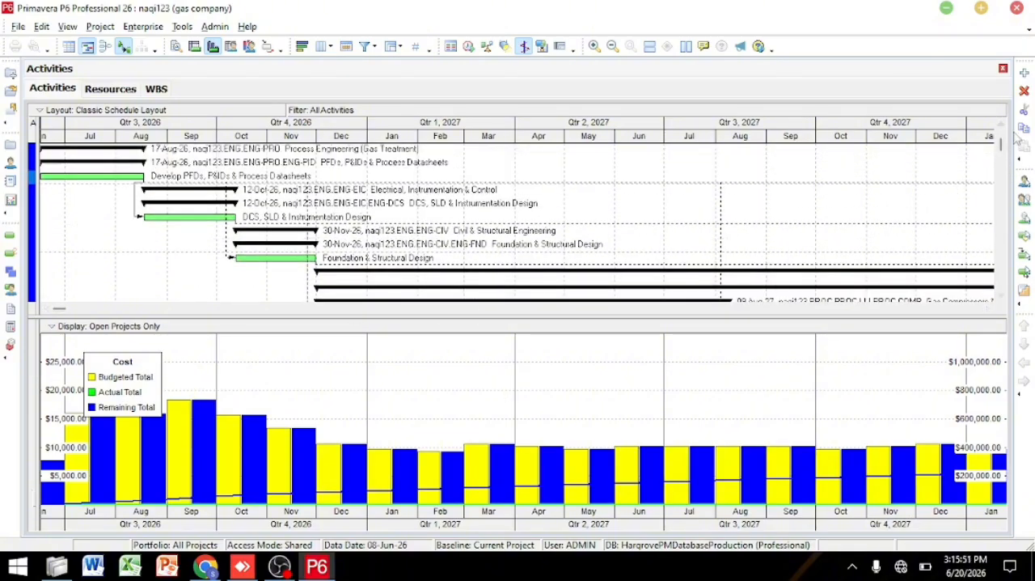
pyautogui.moveTo(1001, 149); pyautogui.dragTo(1001, 166)
pyautogui.scroll(-2, 1001, 166)
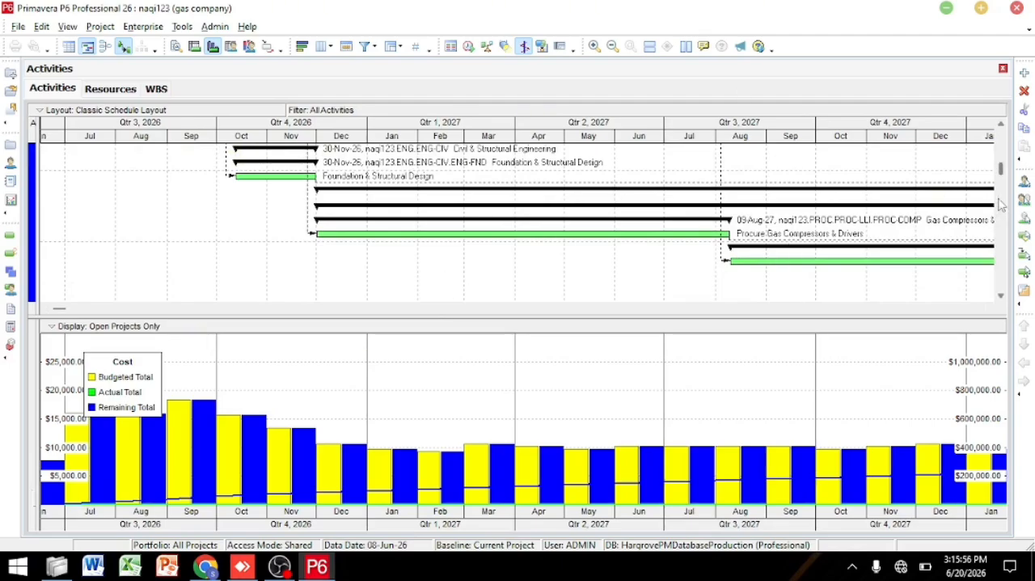
pyautogui.scroll(-2, 1001, 168)
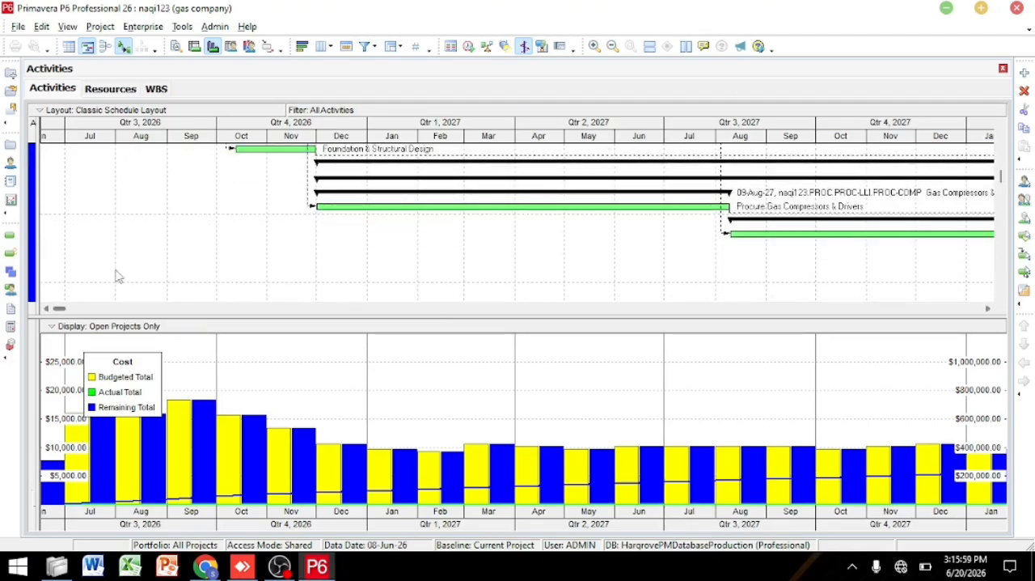
pyautogui.moveTo(60, 309); pyautogui.dragTo(466, 328)
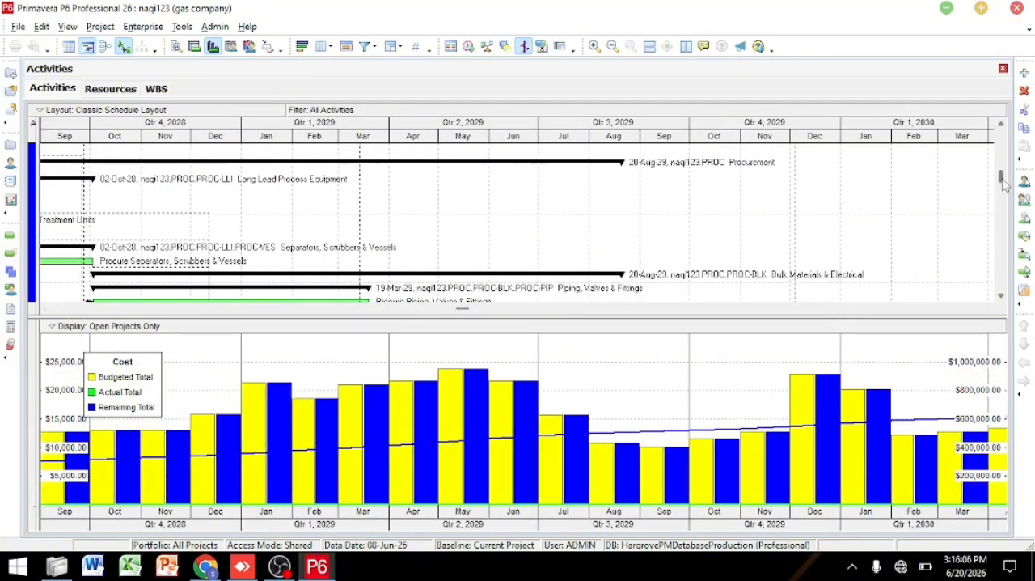
pyautogui.moveTo(1003, 182); pyautogui.dragTo(1023, 289)
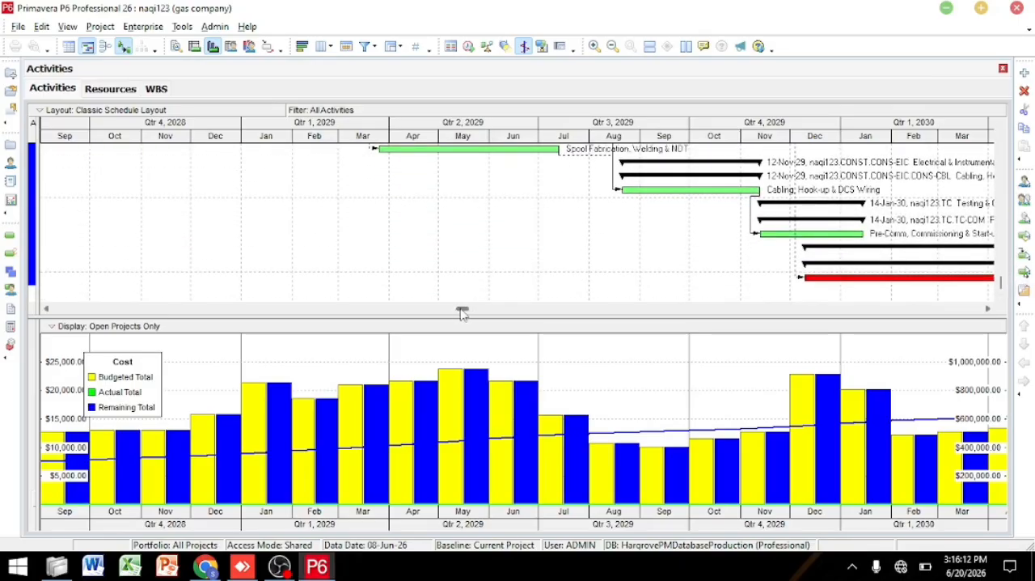
pyautogui.moveTo(461, 314); pyautogui.dragTo(769, 328)
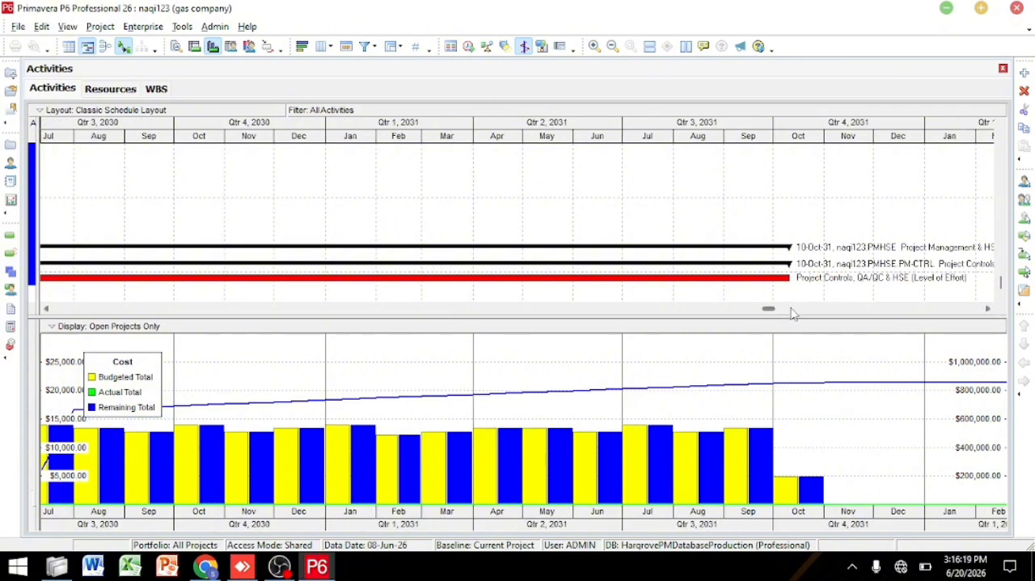
pyautogui.click(842, 268)
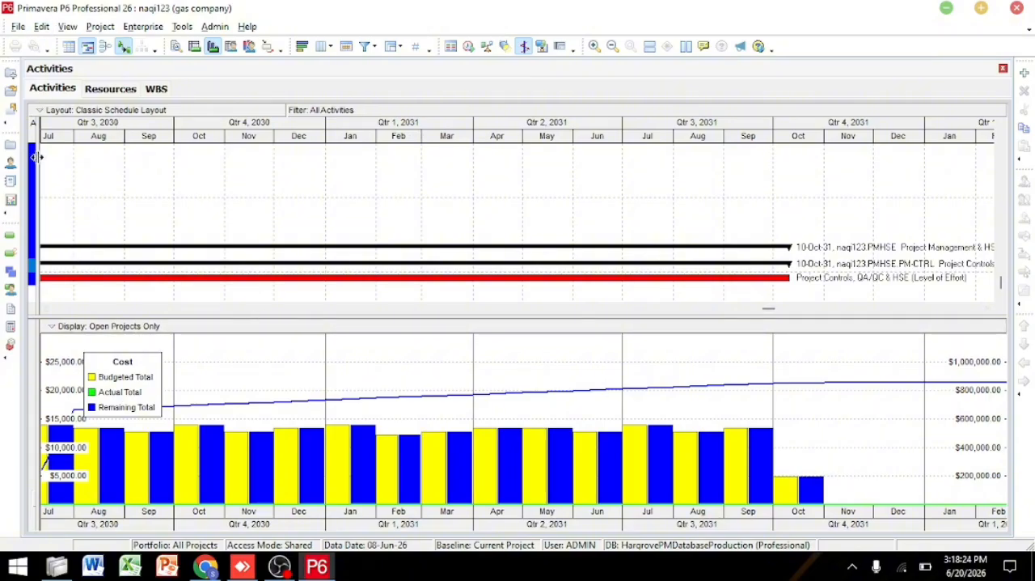
# Step: Bring back the activity table beside the Gantt chart, wide enough to show all columns through Total Float
pyautogui.moveTo(36, 173); pyautogui.dragTo(415, 147)
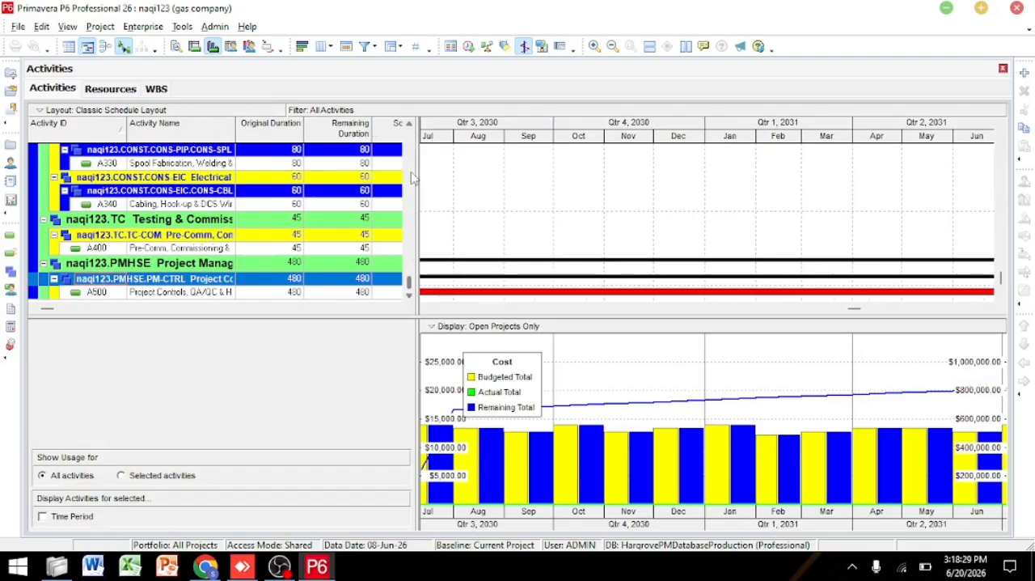
pyautogui.moveTo(419, 184); pyautogui.dragTo(620, 182)
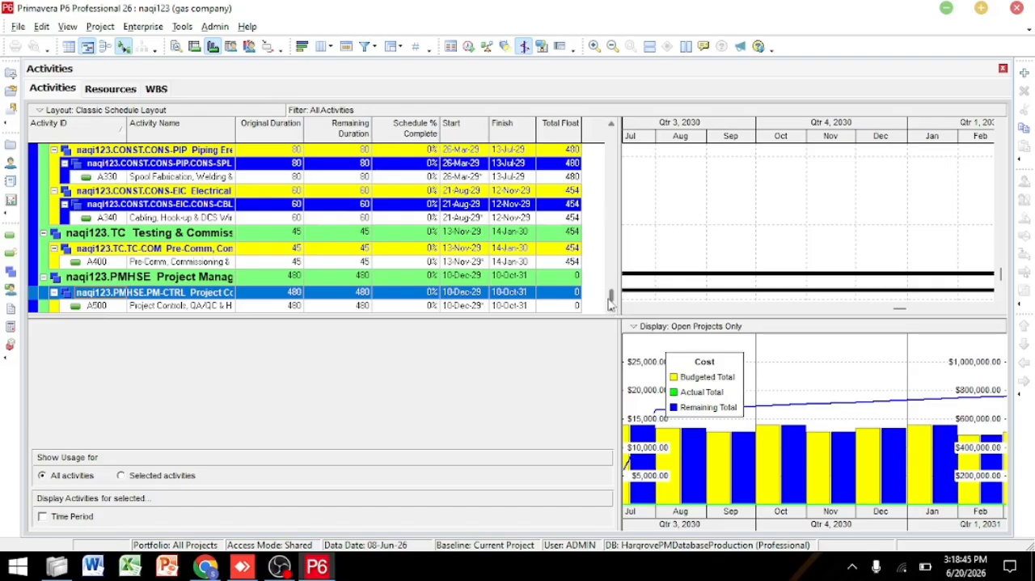
pyautogui.moveTo(611, 301); pyautogui.dragTo(589, 87)
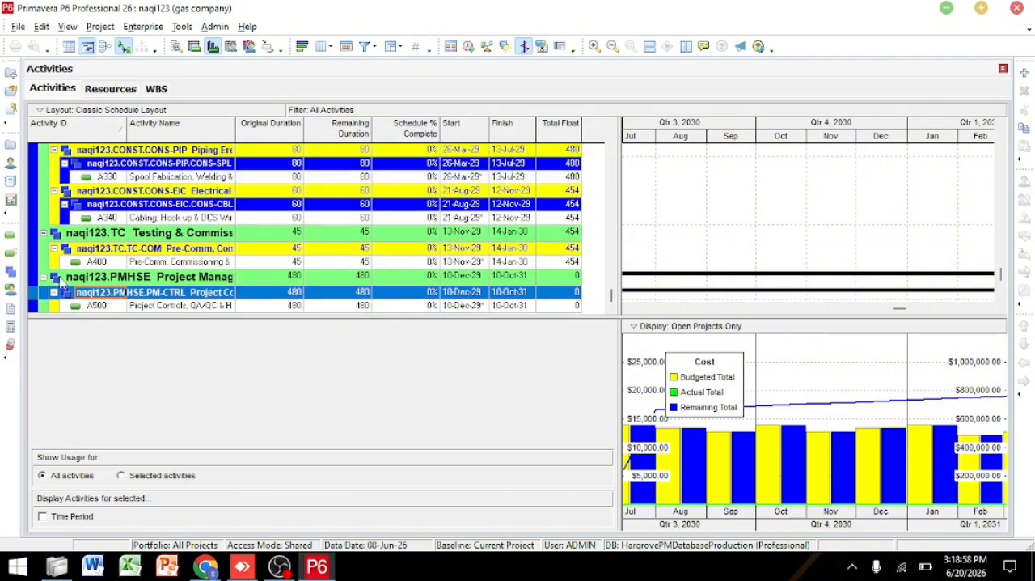
pyautogui.click(76, 28)
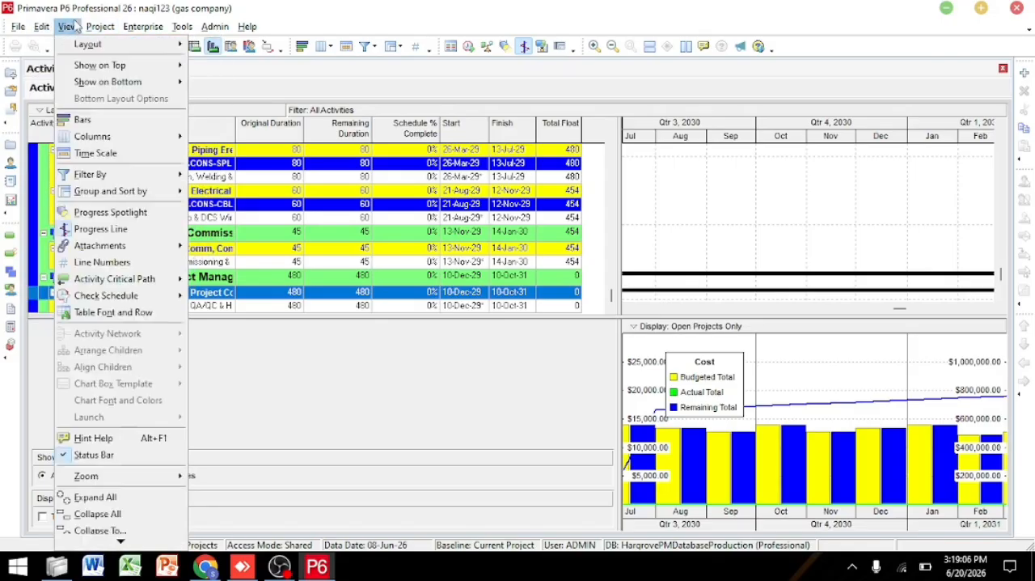
pyautogui.moveTo(104, 29)
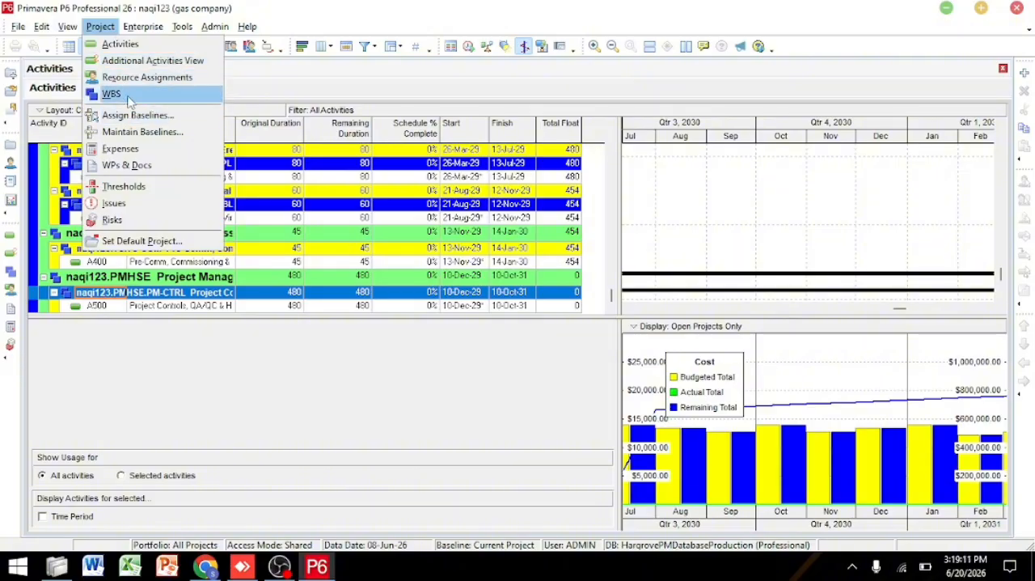
pyautogui.moveTo(139, 24)
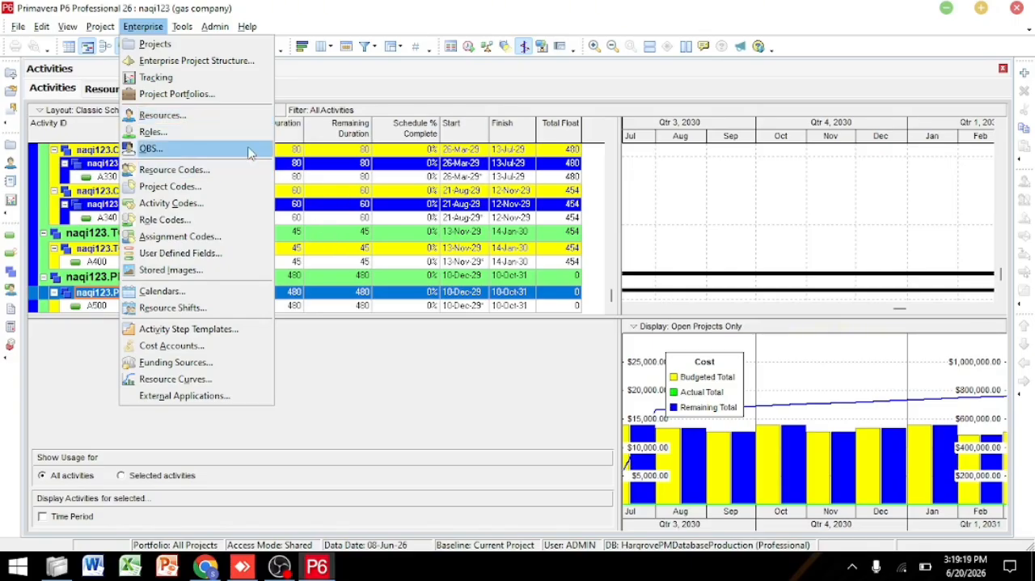
pyautogui.click(542, 443)
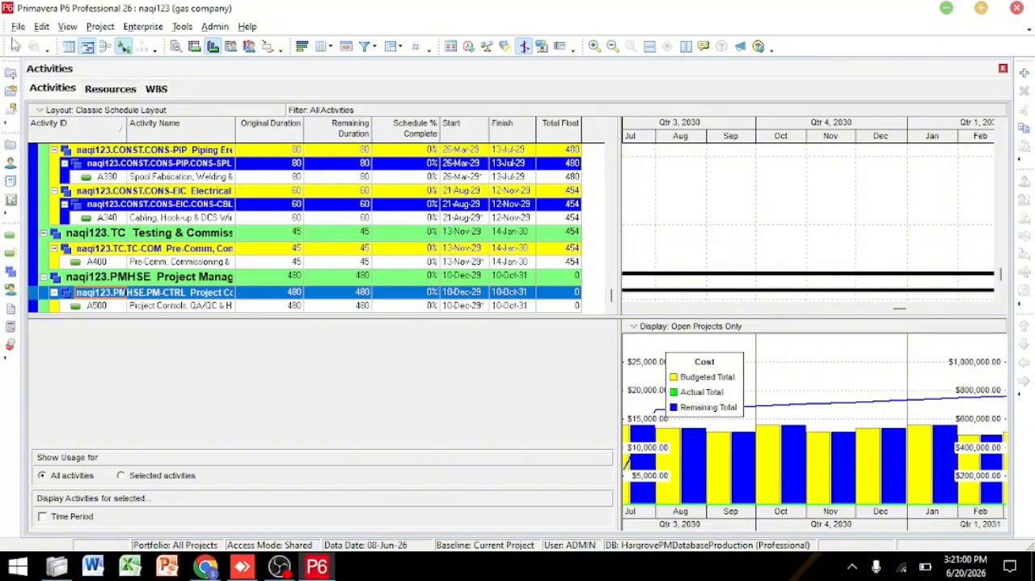
pyautogui.click(100, 27)
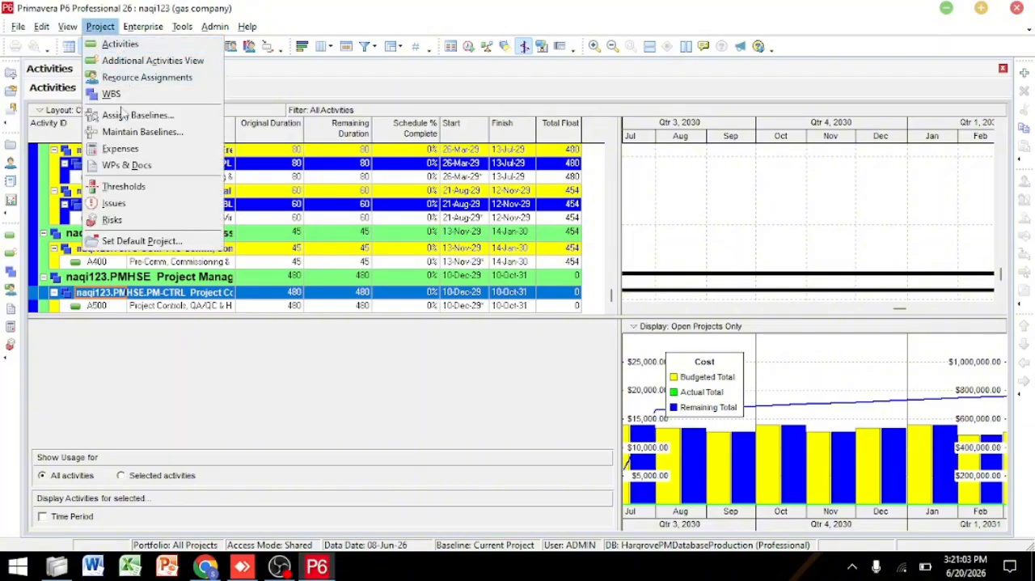
pyautogui.moveTo(158, 32)
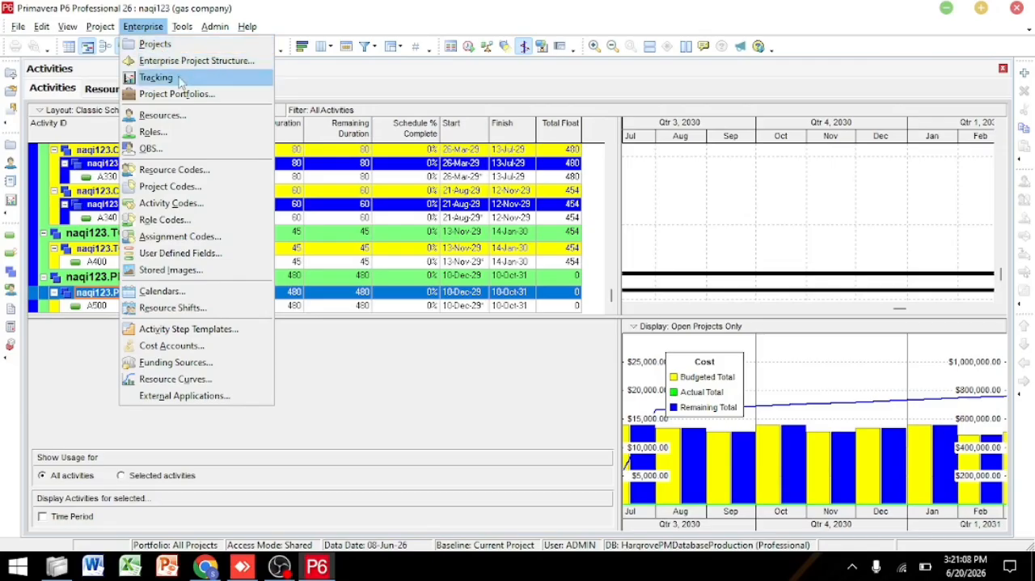
pyautogui.moveTo(214, 27)
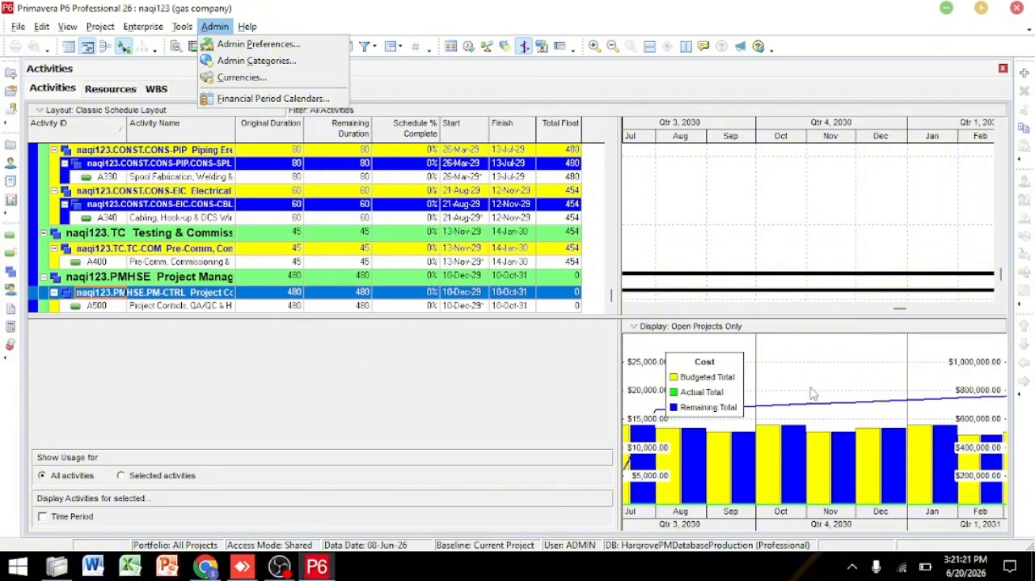
pyautogui.click(330, 383)
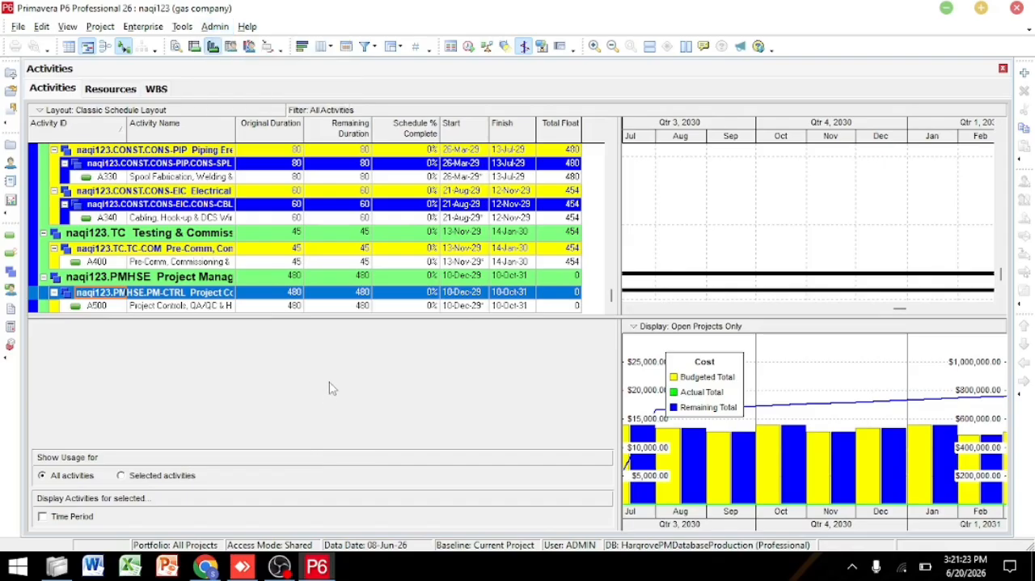